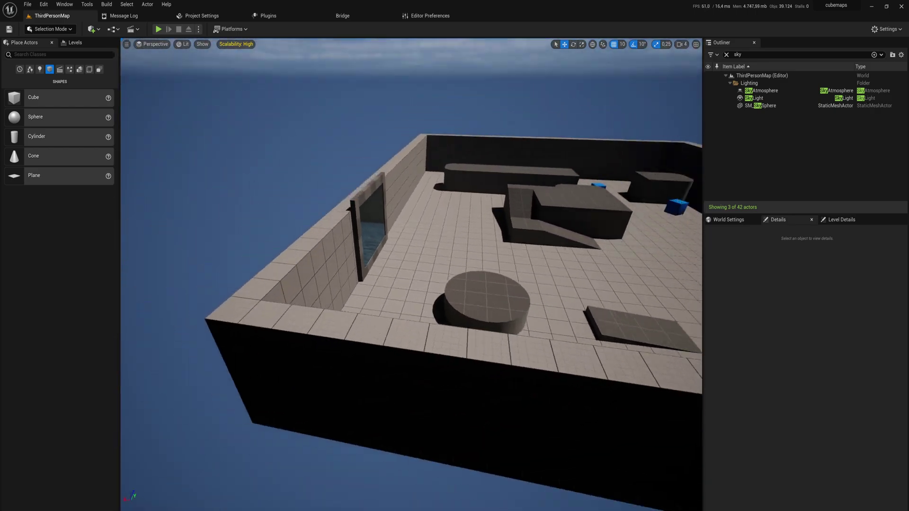
- Switch to the ActionRpgProject editor and go to the grass-floored room with the glowing door frame
{"action": "right_click_drag", "start_coordinate": [412, 332], "coordinate": [218, 225]}
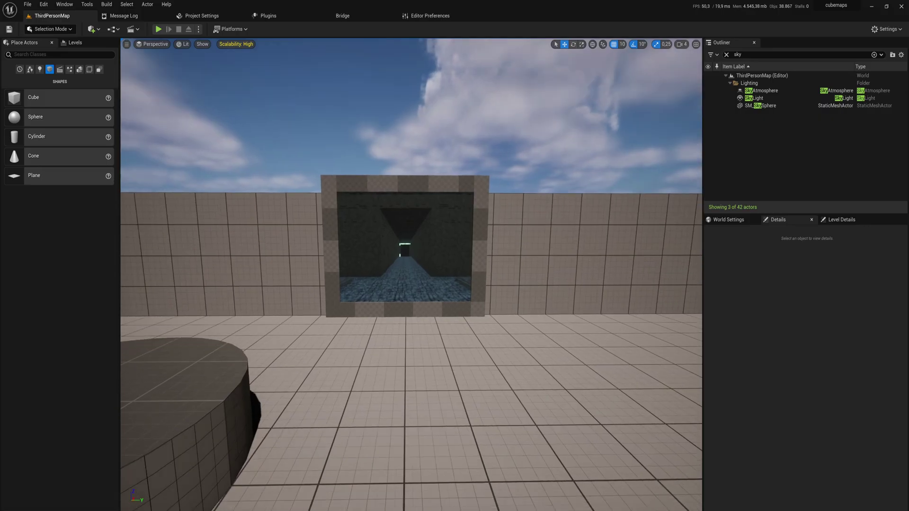
{"action": "right_click_drag", "start_coordinate": [411, 275], "coordinate": [540, 268]}
{"action": "mouse_move", "coordinate": [449, 264]}
{"action": "right_mouse_down"}
{"action": "mouse_move", "coordinate": [492, 264]}
{"action": "mouse_move", "coordinate": [398, 264]}
{"action": "mouse_move", "coordinate": [466, 266]}
{"action": "right_mouse_up"}
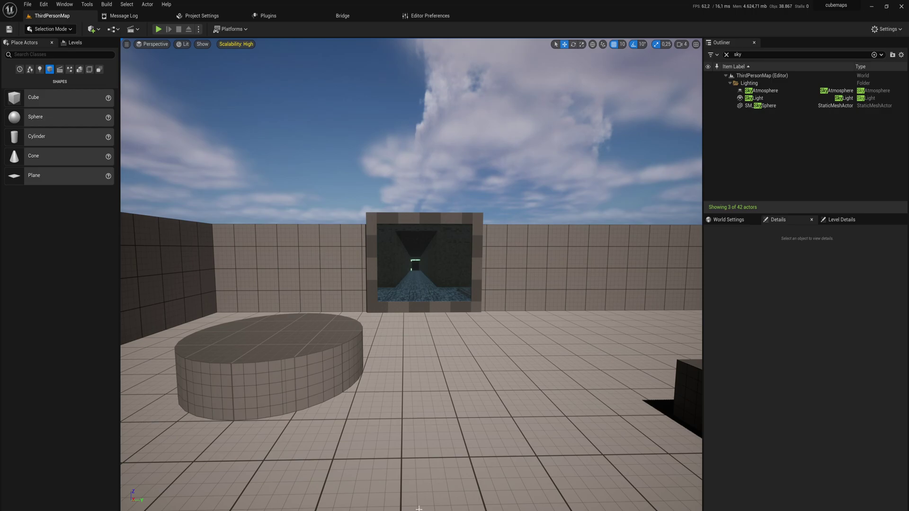
{"action": "mouse_move", "coordinate": [413, 510]}
{"action": "left_click", "coordinate": [445, 499]}
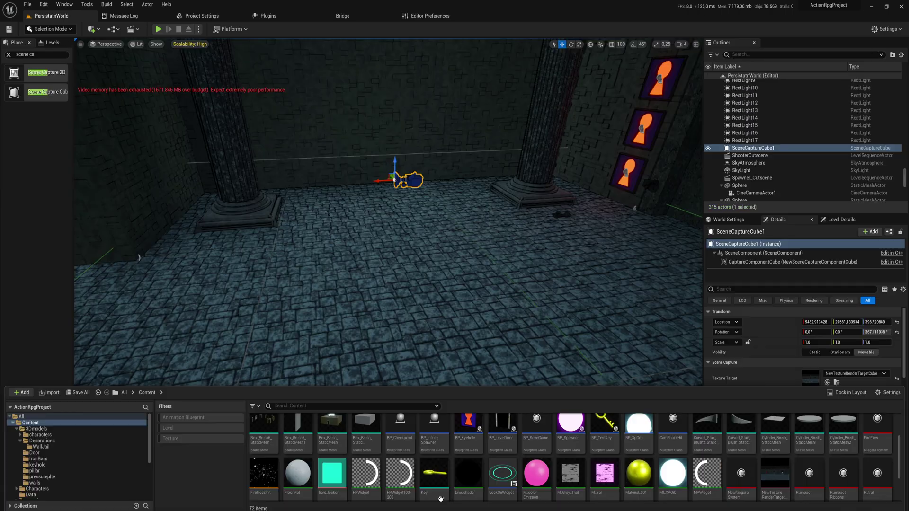
{"action": "right_click_drag", "start_coordinate": [462, 272], "coordinate": [682, 272]}
{"action": "key", "text": "w"}
{"action": "right_click_drag", "start_coordinate": [339, 276], "coordinate": [450, 277]}
{"action": "key", "text": "w"}
{"action": "scroll", "coordinate": [438, 277], "scroll_direction": "up", "scroll_amount": 1}
{"action": "right_click_drag", "start_coordinate": [367, 278], "coordinate": [495, 263]}
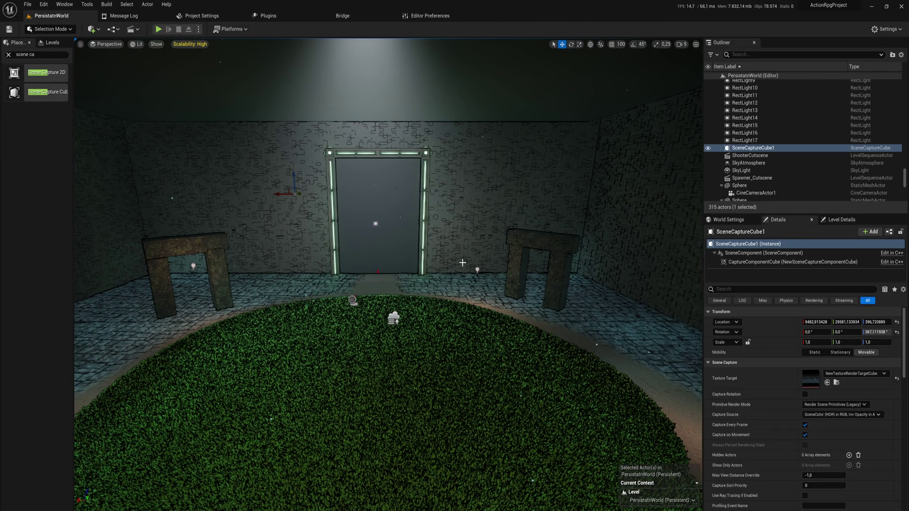
- Create a Cube Render Target named CRT_Tutorial in the Content folder
{"action": "key", "text": "ctrl+space"}
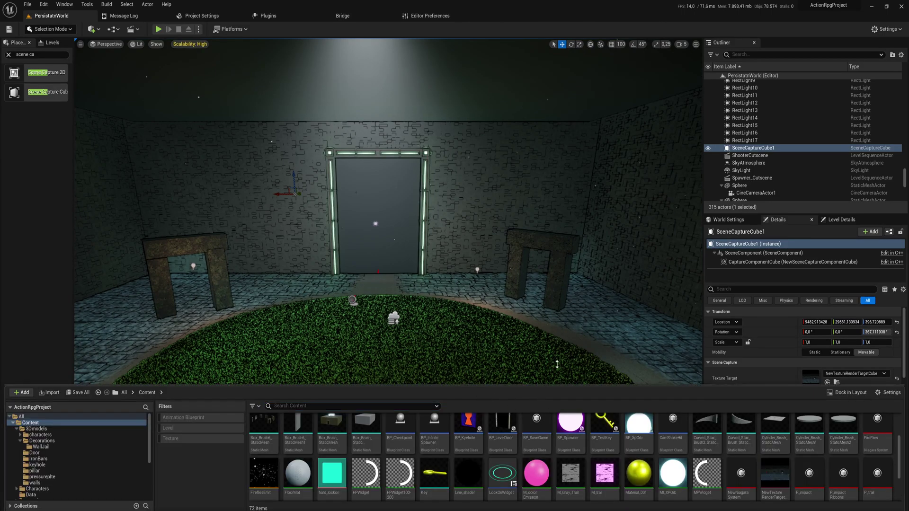
{"action": "left_click_drag", "start_coordinate": [551, 386], "coordinate": [554, 268]}
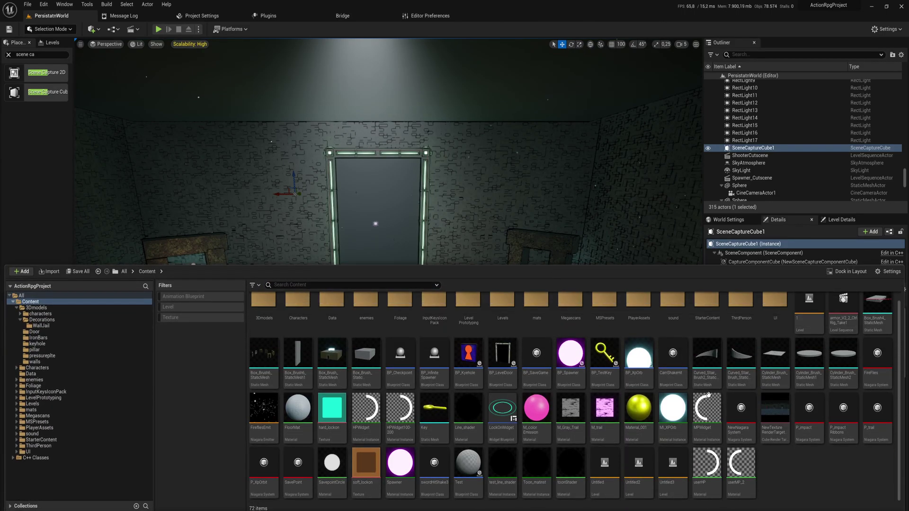
{"action": "right_click", "coordinate": [772, 466]}
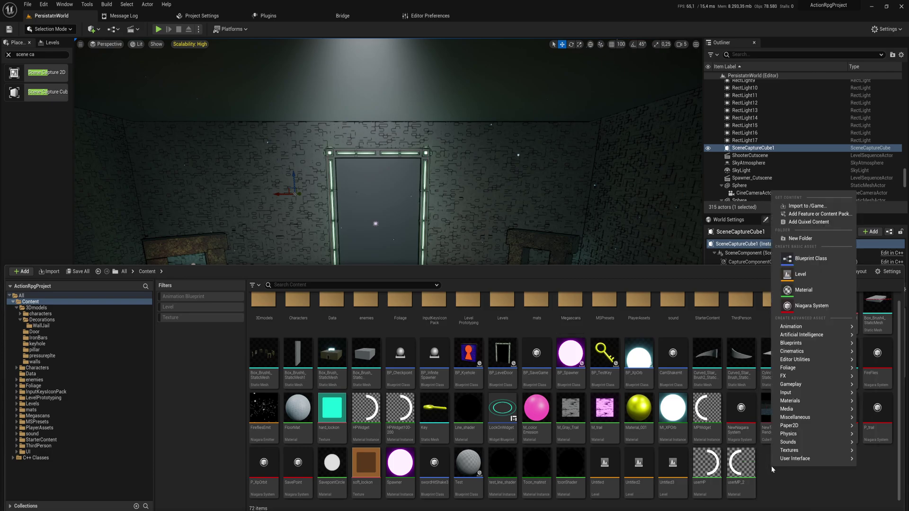
{"action": "mouse_move", "coordinate": [788, 453]}
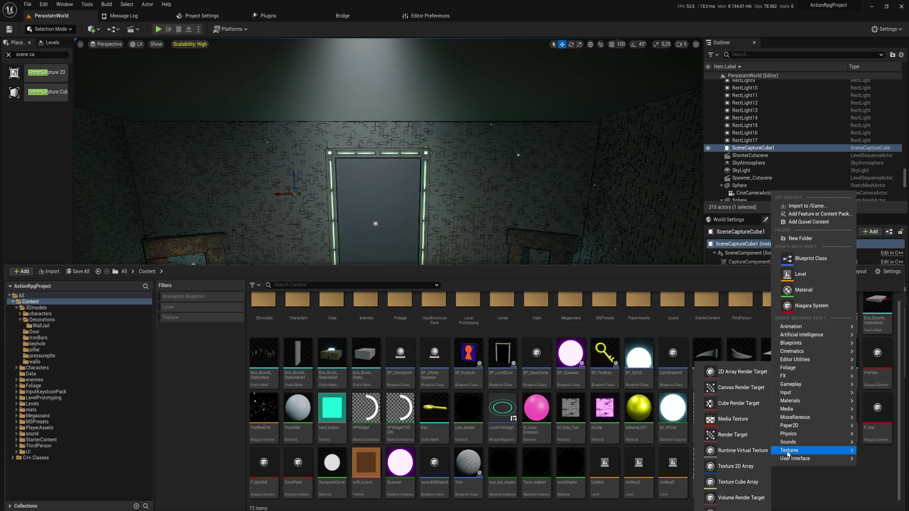
{"action": "left_click", "coordinate": [739, 403]}
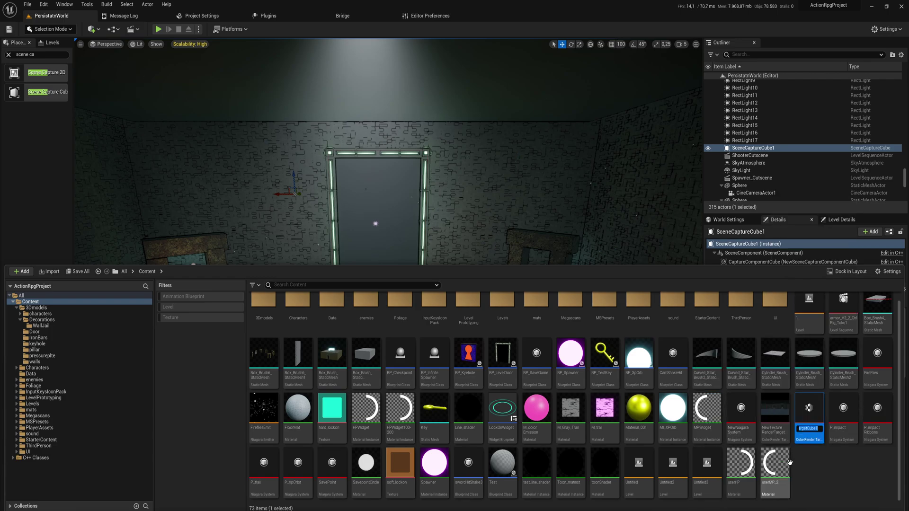
{"action": "type", "text": "CRT_Tutorial"}
{"action": "key", "text": "Return"}
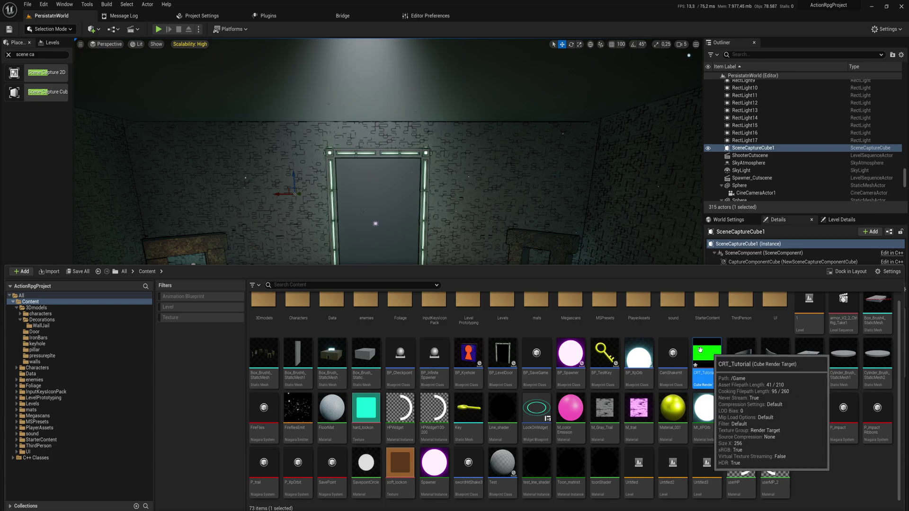
{"action": "mouse_move", "coordinate": [714, 364]}
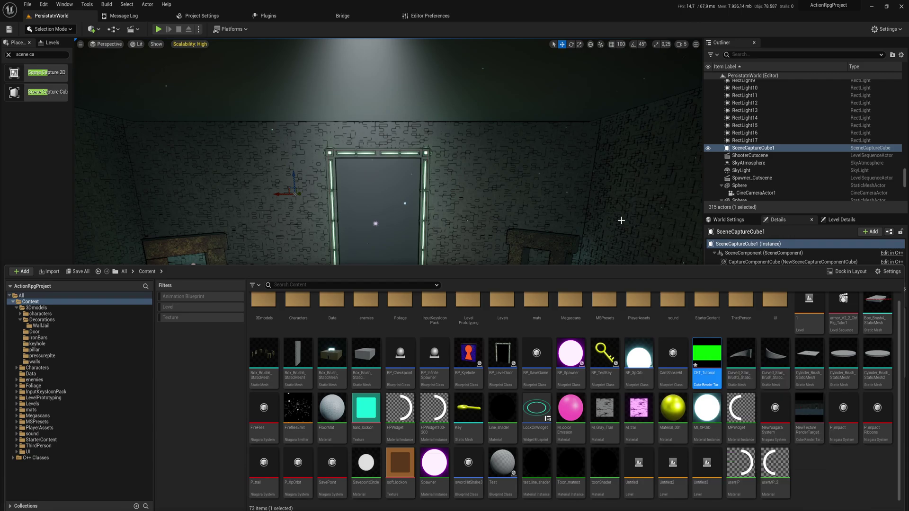
- Place a Scene Capture Cube above the grass in the room with the glowing door frame
{"action": "right_click_drag", "start_coordinate": [621, 219], "coordinate": [594, 253]}
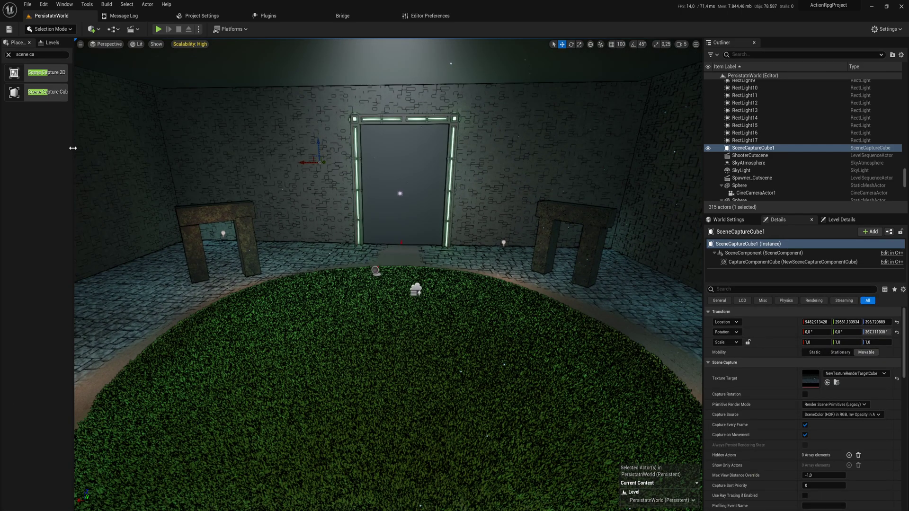
{"action": "left_click_drag", "start_coordinate": [74, 152], "coordinate": [170, 150]}
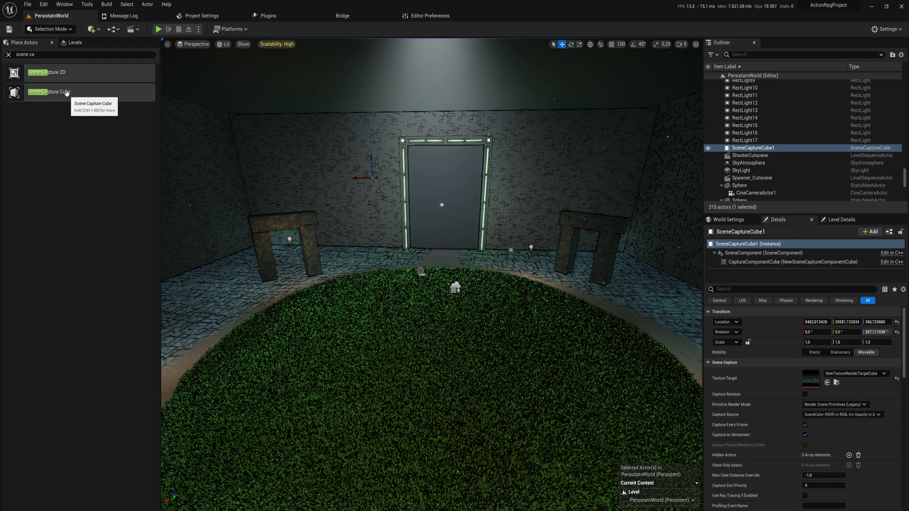
{"action": "left_click_drag", "start_coordinate": [66, 92], "coordinate": [441, 294]}
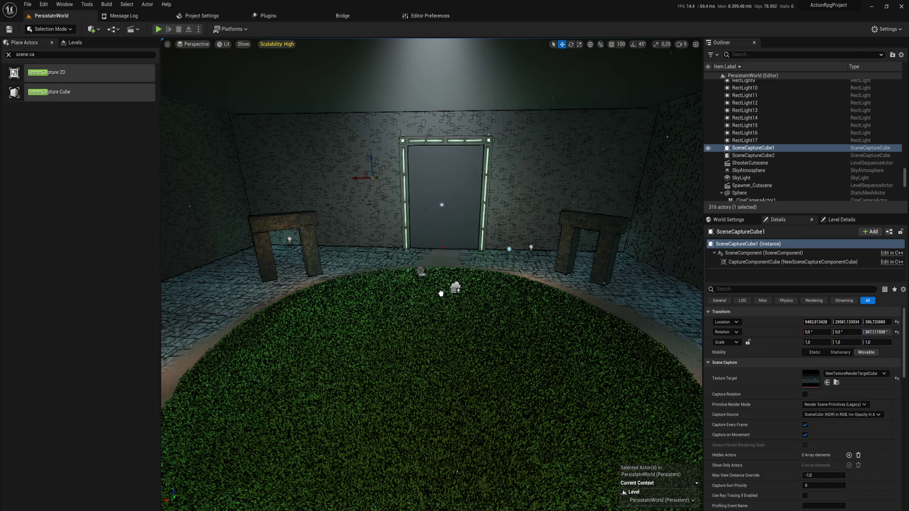
{"action": "left_click_drag", "start_coordinate": [442, 294], "coordinate": [442, 294]}
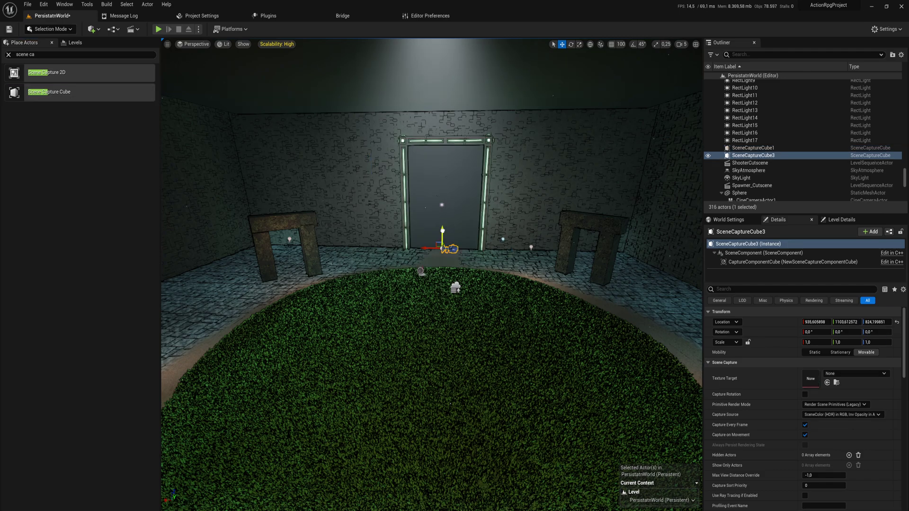
- Assign CRT_Tutorial as the texture target of the newly placed Scene Capture Cube
{"action": "right_click_drag", "start_coordinate": [442, 294], "coordinate": [381, 231]}
{"action": "key", "text": "w"}
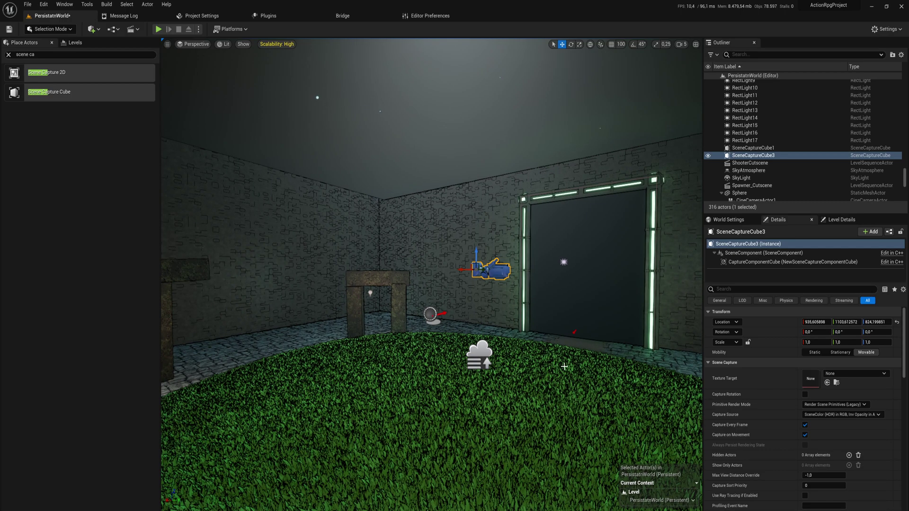
{"action": "key", "text": "ctrl+space"}
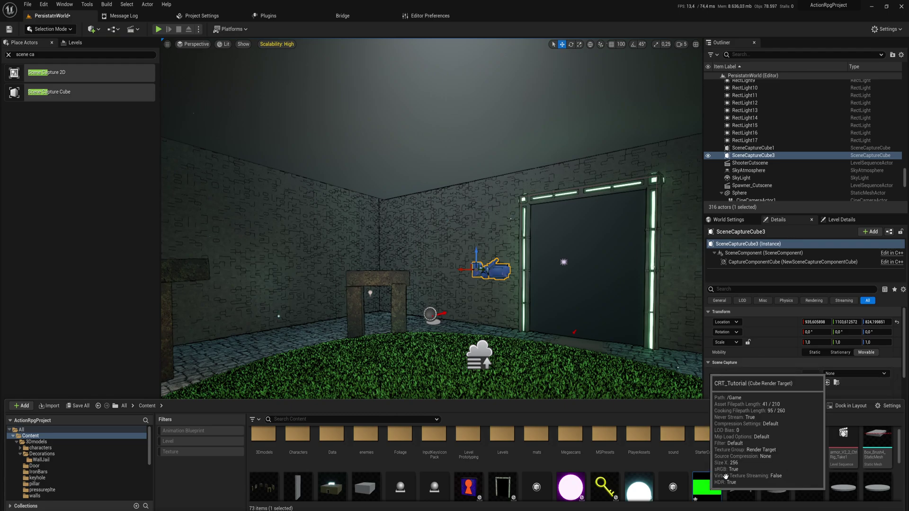
{"action": "left_click_drag", "start_coordinate": [706, 487], "coordinate": [817, 386]}
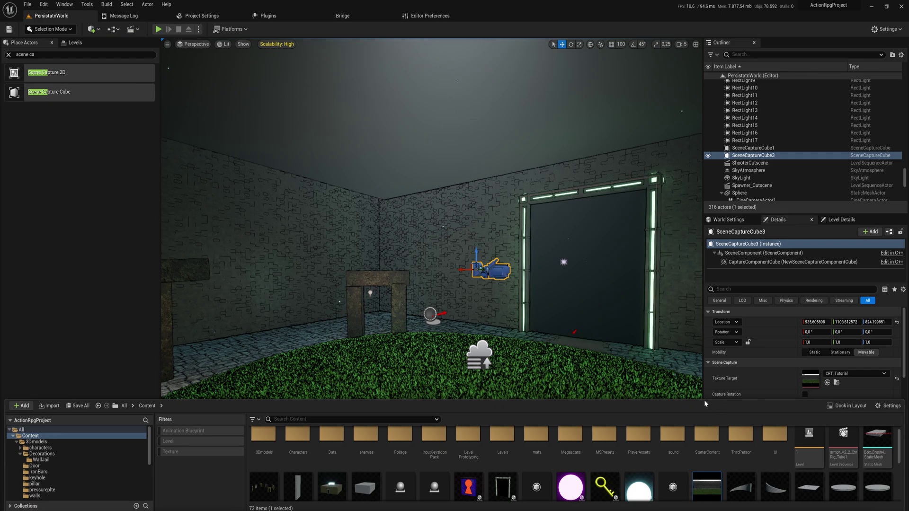
- Inspect the captured image of the room in the CRT_Tutorial render target
{"action": "left_click_drag", "start_coordinate": [705, 402], "coordinate": [706, 285]}
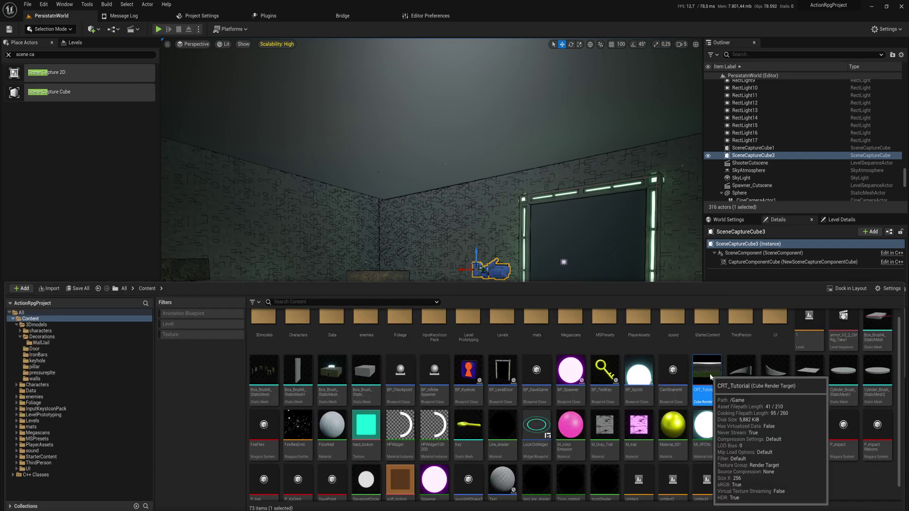
{"action": "double_click", "coordinate": [711, 377]}
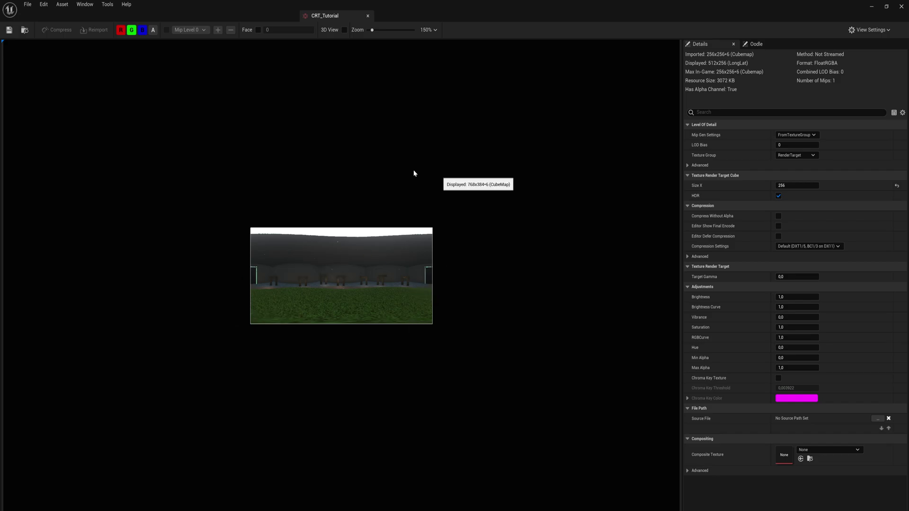
{"action": "left_click", "coordinate": [368, 16]}
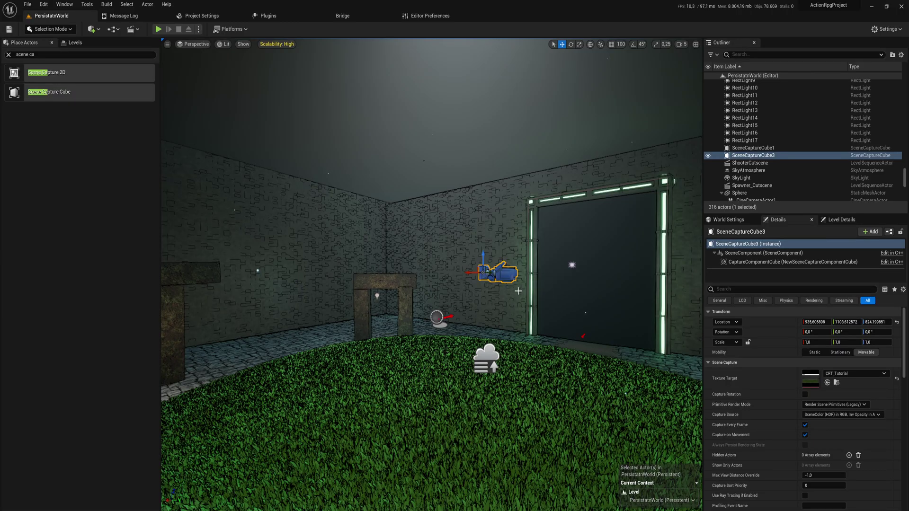
- Create a static texture from the CRT_Tutorial render target
{"action": "key", "text": "ctrl+space"}
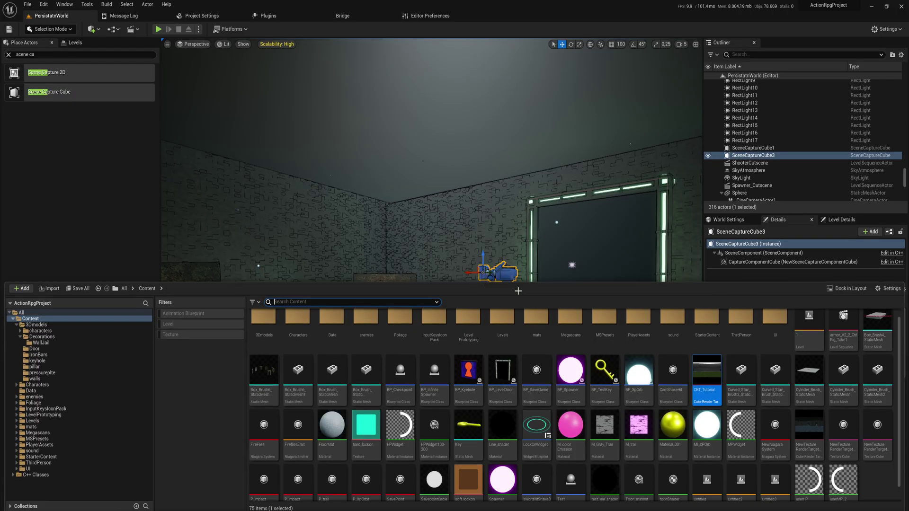
{"action": "right_click", "coordinate": [710, 374]}
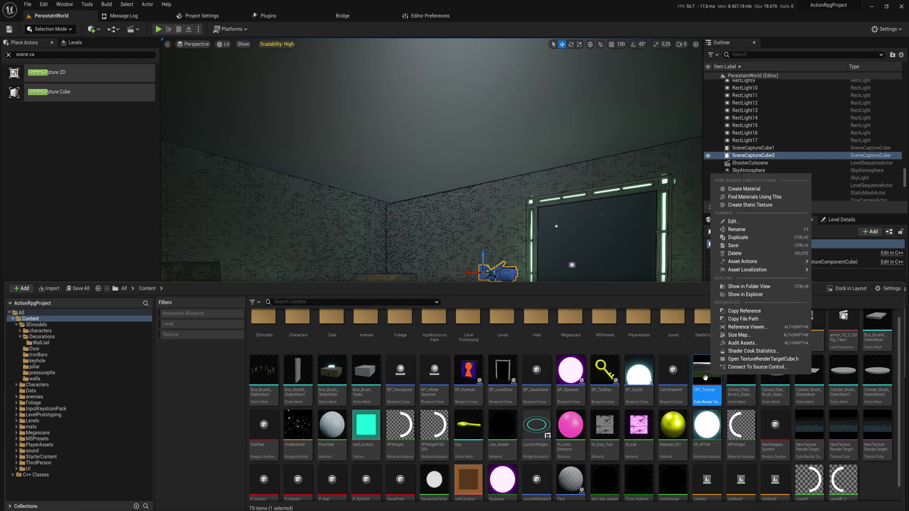
{"action": "left_click", "coordinate": [736, 205]}
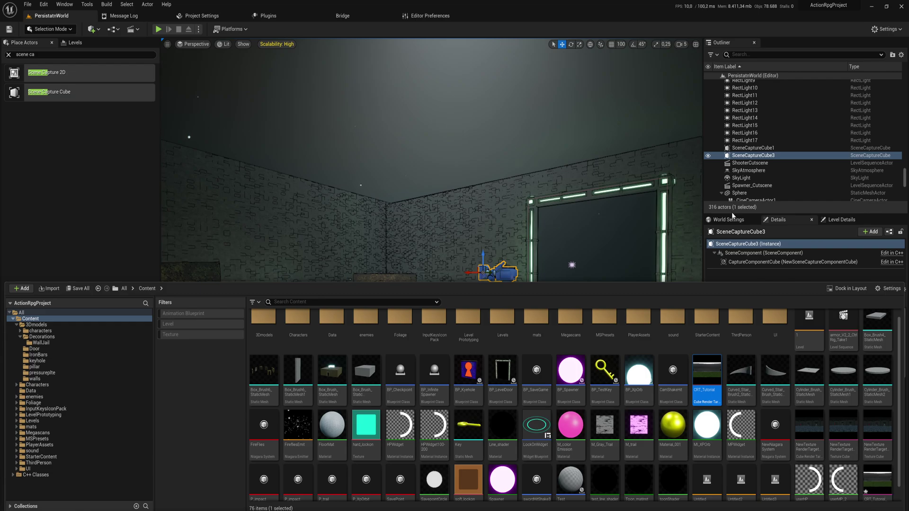
- Copy CRT_Tutorial_Tex.uasset into the Content folder of the cubemaps project and return to the cubemaps editor
{"action": "left_click", "coordinate": [877, 482]}
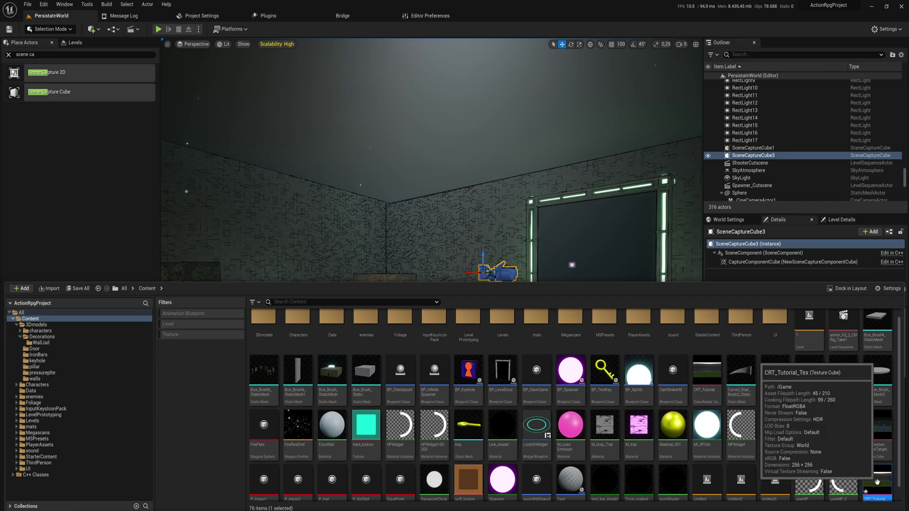
{"action": "scroll", "coordinate": [877, 482], "scroll_direction": "down", "scroll_amount": 1}
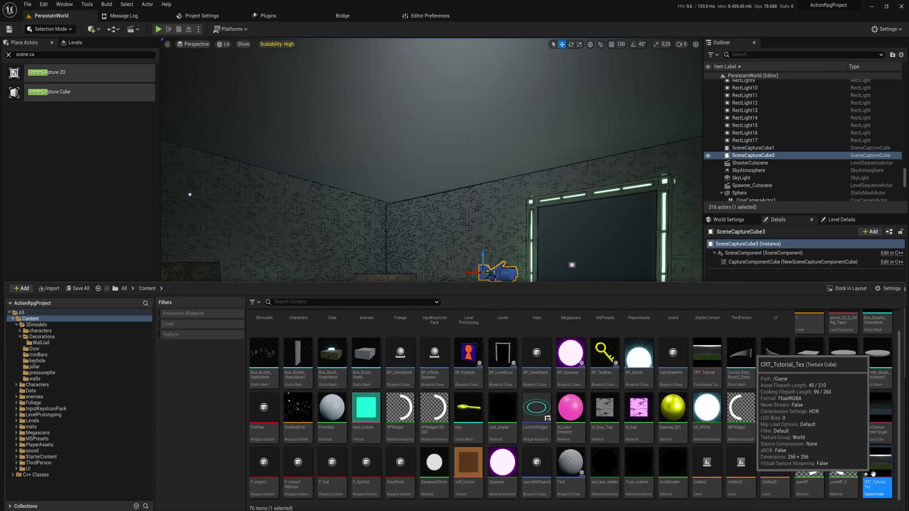
{"action": "right_click", "coordinate": [877, 467]}
{"action": "left_click", "coordinate": [861, 382]}
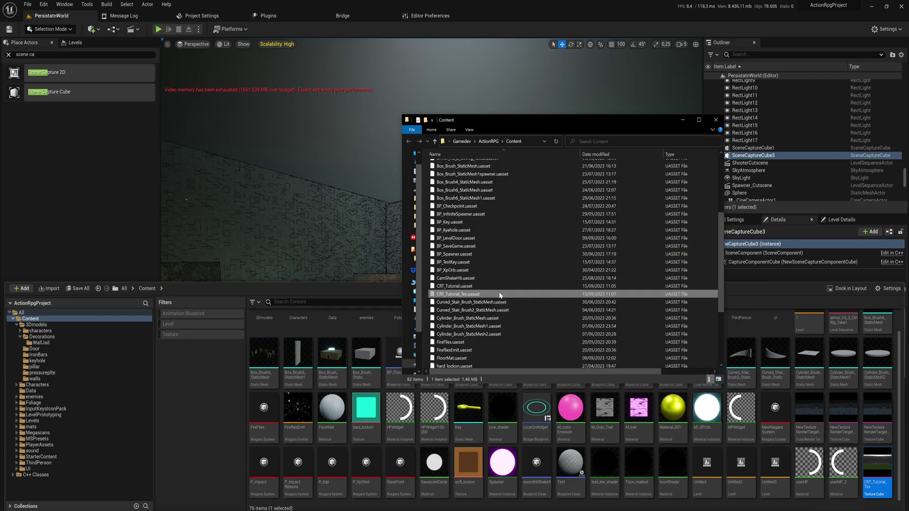
{"action": "key", "text": "alt+Tab"}
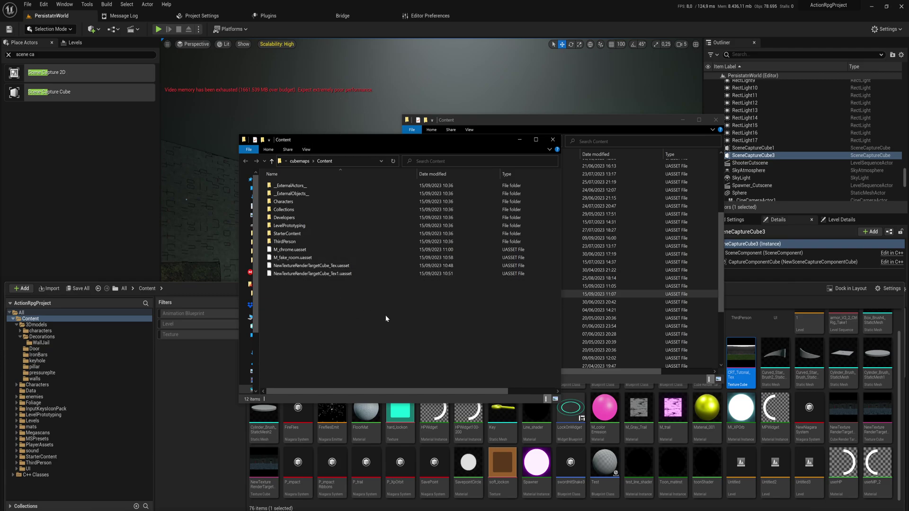
{"action": "key", "text": "ctrl+v"}
{"action": "left_click", "coordinate": [726, 4]}
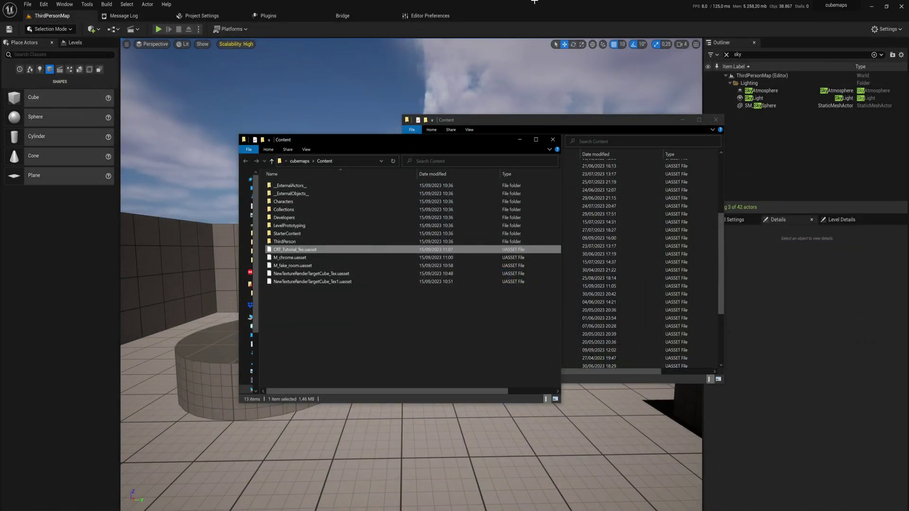
{"action": "key", "text": "alt+Tab"}
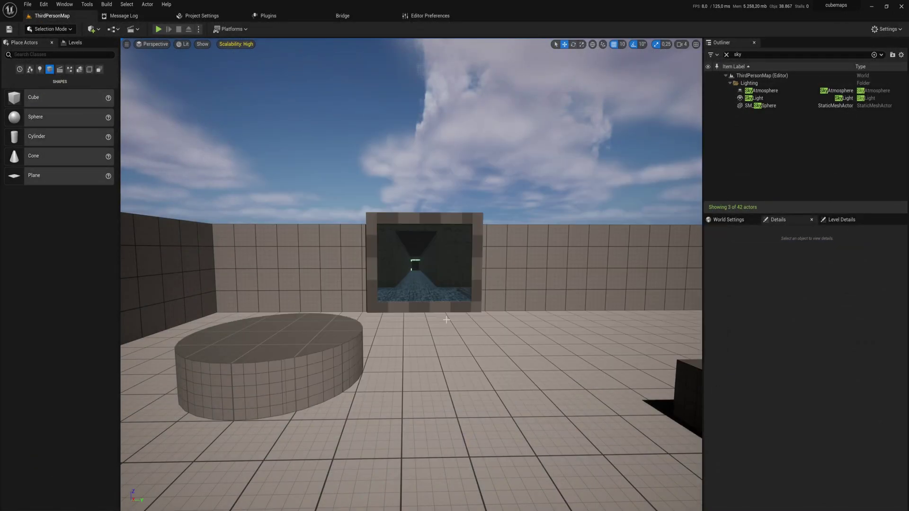
- Create a material named M_Cuberoom in the Content folder and open its material graph
{"action": "key", "text": "ctrl+space"}
{"action": "left_click_drag", "start_coordinate": [496, 332], "coordinate": [480, 352]}
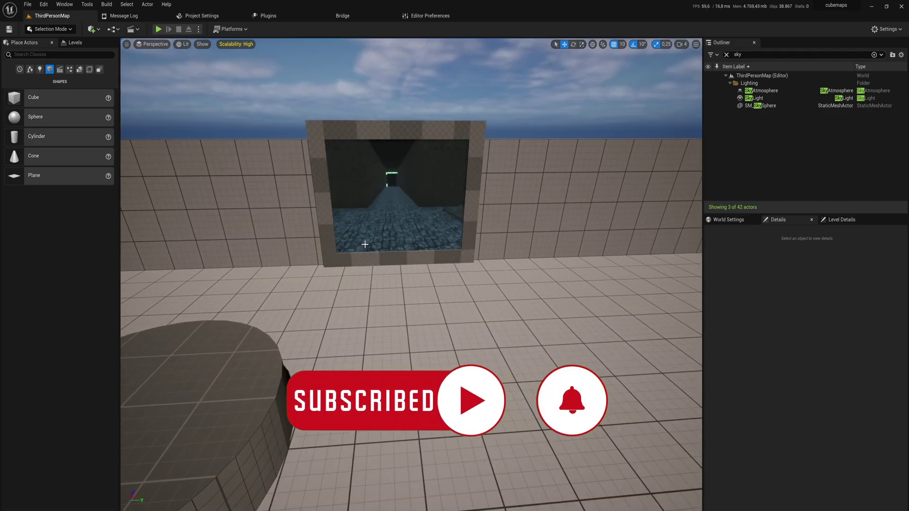
{"action": "right_click_drag", "start_coordinate": [373, 175], "coordinate": [393, 104]}
{"action": "key", "text": "d"}
{"action": "key", "text": "a"}
{"action": "key", "text": "d"}
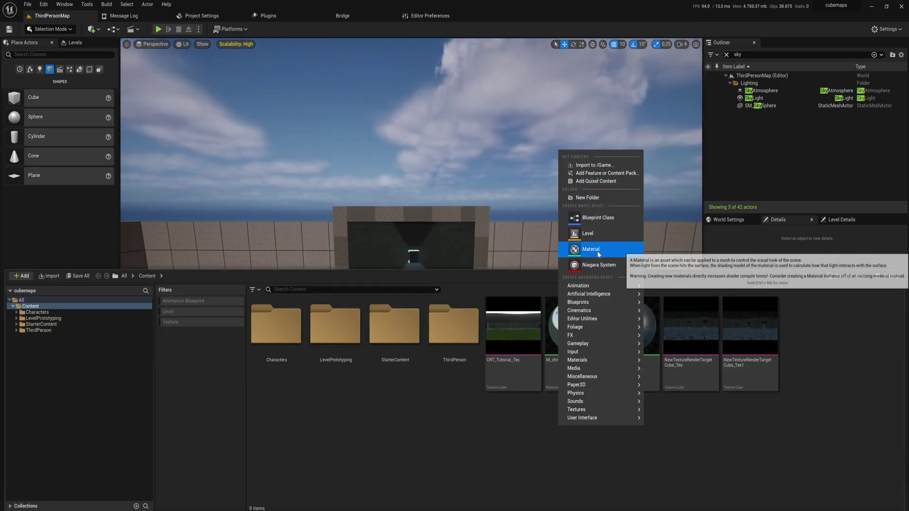
{"action": "left_click", "coordinate": [592, 249]}
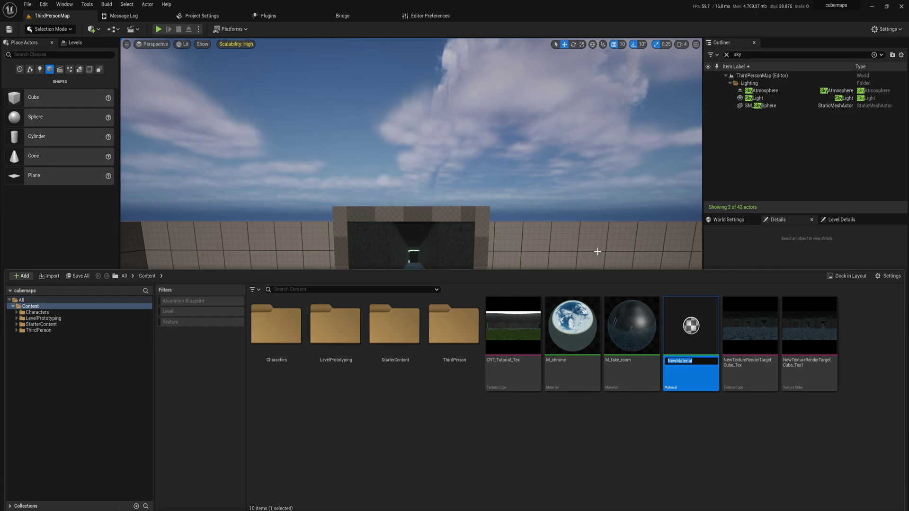
{"action": "type", "text": "M_Cube"}
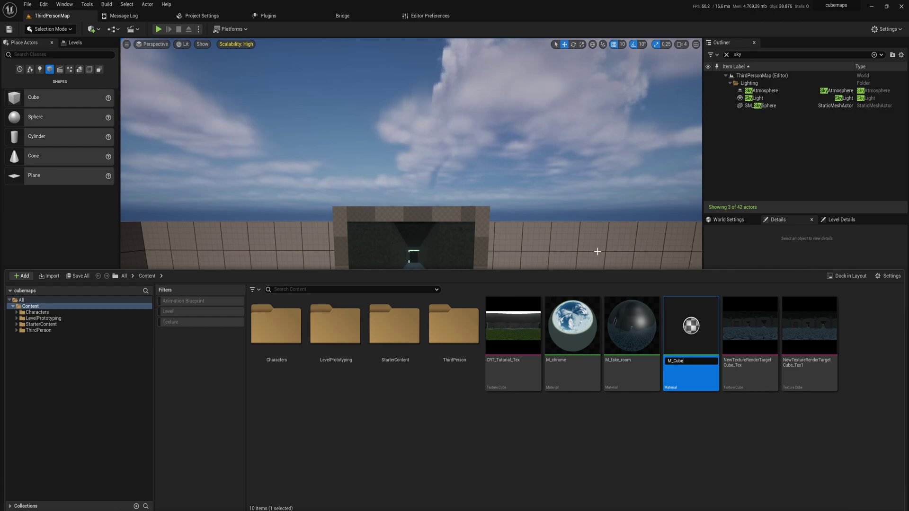
{"action": "type", "text": "om"}
{"action": "key", "text": "Return"}
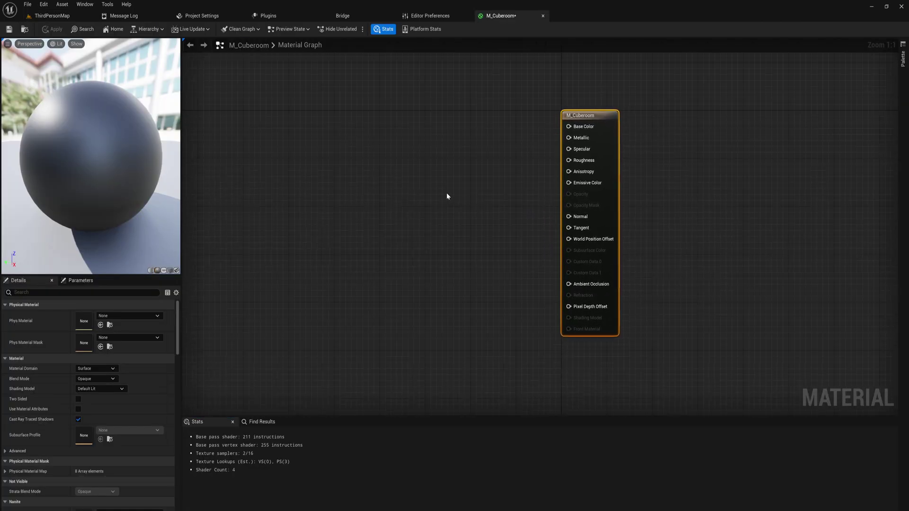
- Add the CRT_Tutorial_Tex cubemap to the M_Cuberoom material graph as a Texture Sample
{"action": "key", "text": "ctrl+space"}
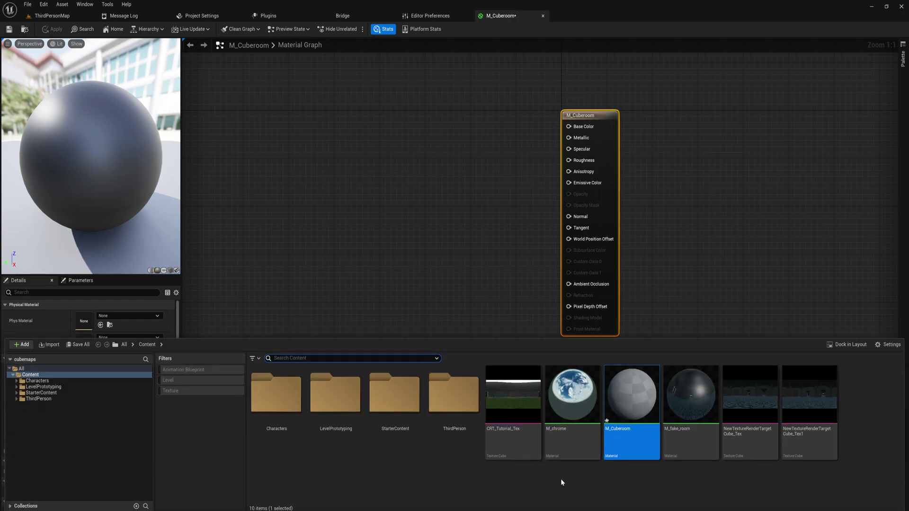
{"action": "left_click_drag", "start_coordinate": [513, 395], "coordinate": [386, 178]}
{"action": "right_click_drag", "start_coordinate": [507, 211], "coordinate": [498, 232]}
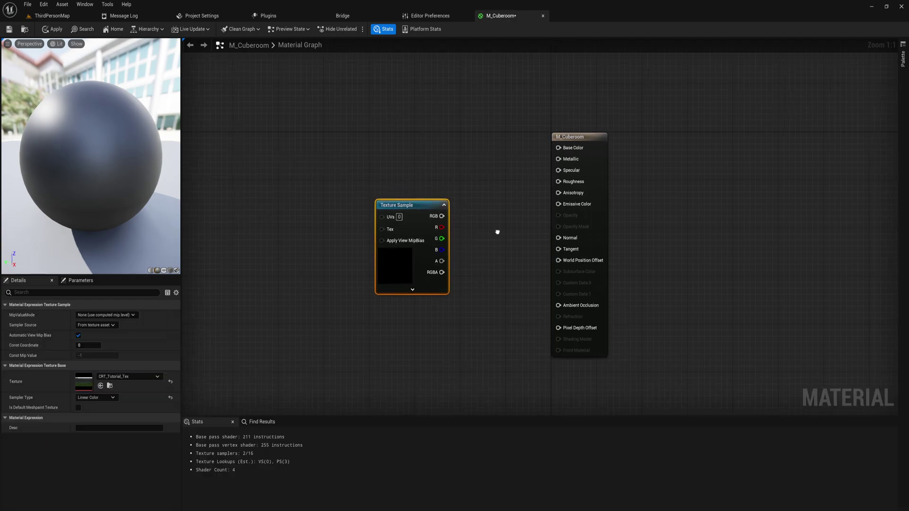
{"action": "right_click", "coordinate": [274, 229]}
{"action": "left_click", "coordinate": [328, 200]}
{"action": "right_click_drag", "start_coordinate": [328, 200], "coordinate": [411, 194]}
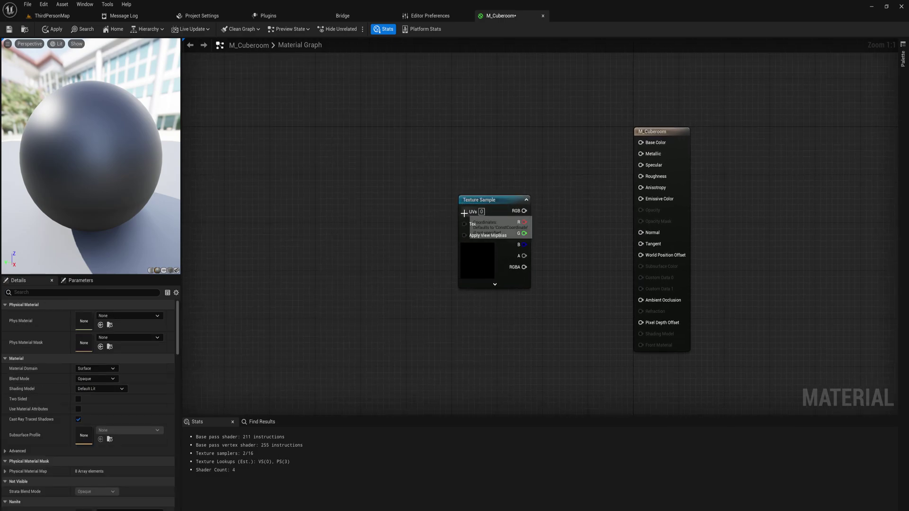
- Feed an InteriorCubemap node into the Texture Sample's UVs and connect the sample's RGB output to Emissive Color
{"action": "left_click_drag", "start_coordinate": [465, 212], "coordinate": [386, 218]}
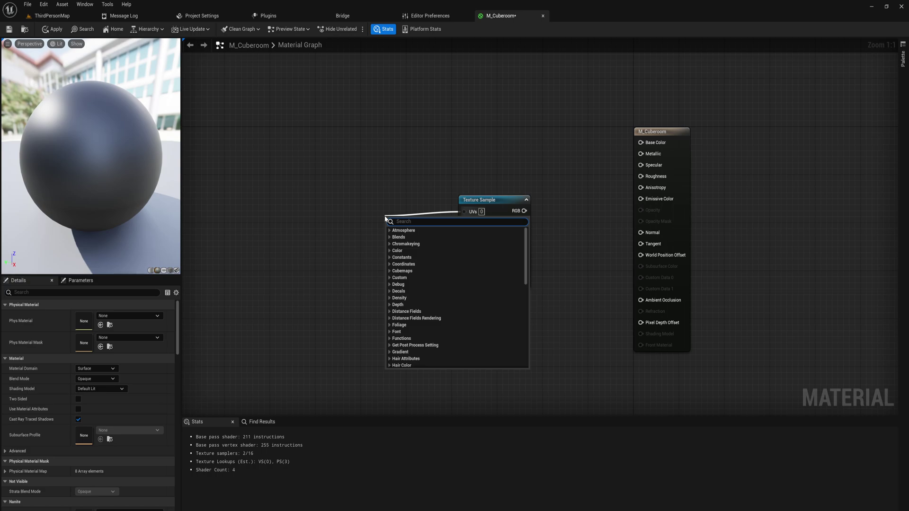
{"action": "type", "text": "cube"}
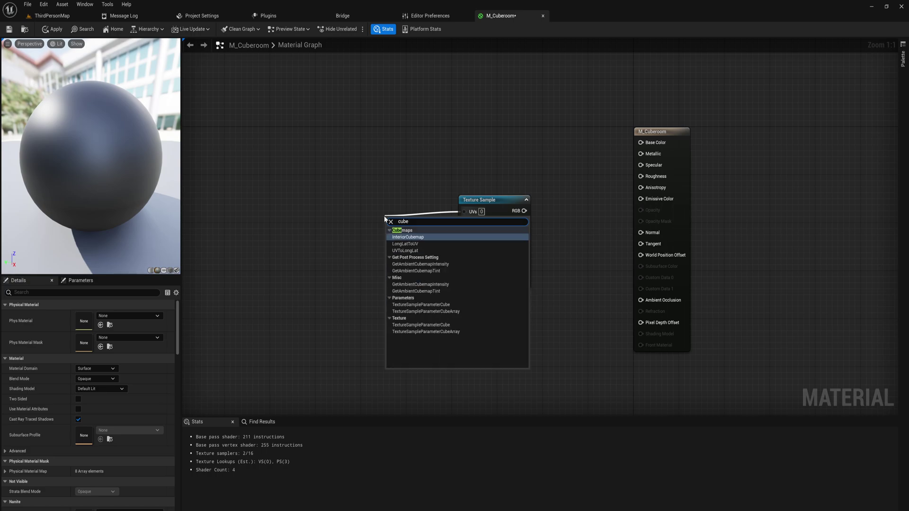
{"action": "left_click", "coordinate": [417, 240]}
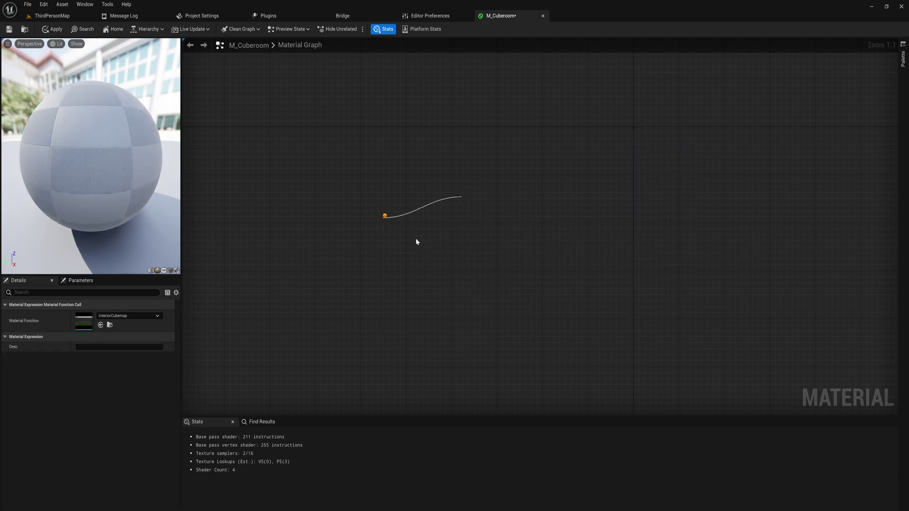
{"action": "left_click_drag", "start_coordinate": [525, 210], "coordinate": [644, 204]}
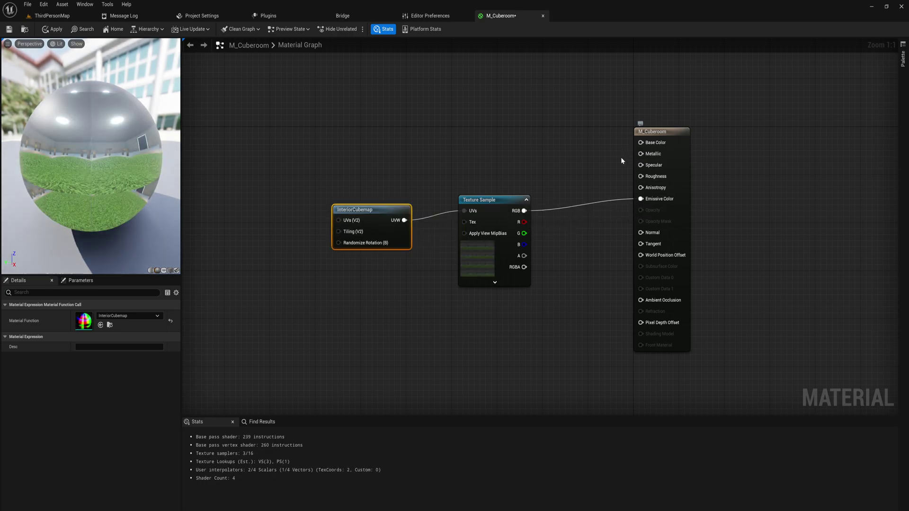
- Connect a constant with value 1 to the InteriorCubemap's Tiling input and apply the changes to M_Cuberoom
{"action": "right_click_drag", "start_coordinate": [371, 207], "coordinate": [486, 198]}
{"action": "left_click", "coordinate": [366, 217]}
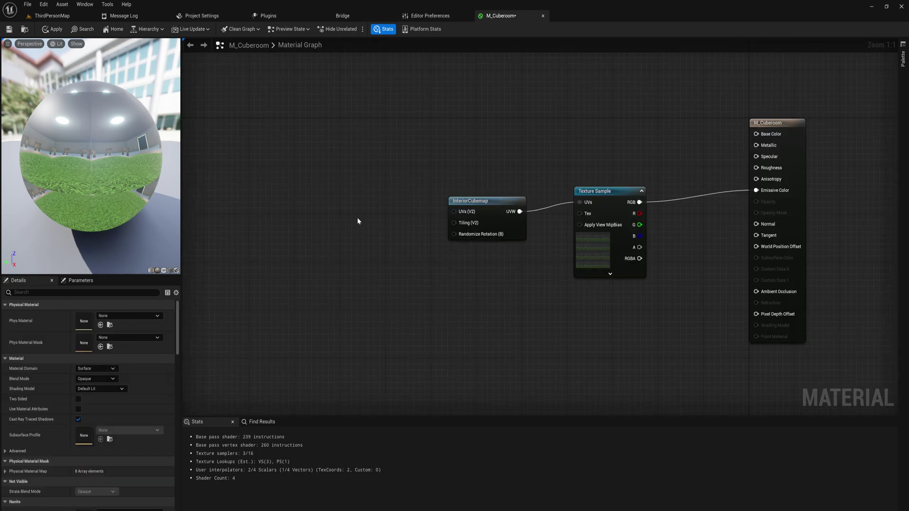
{"action": "left_click", "coordinate": [357, 217]}
{"action": "left_click_drag", "start_coordinate": [399, 234], "coordinate": [463, 225]}
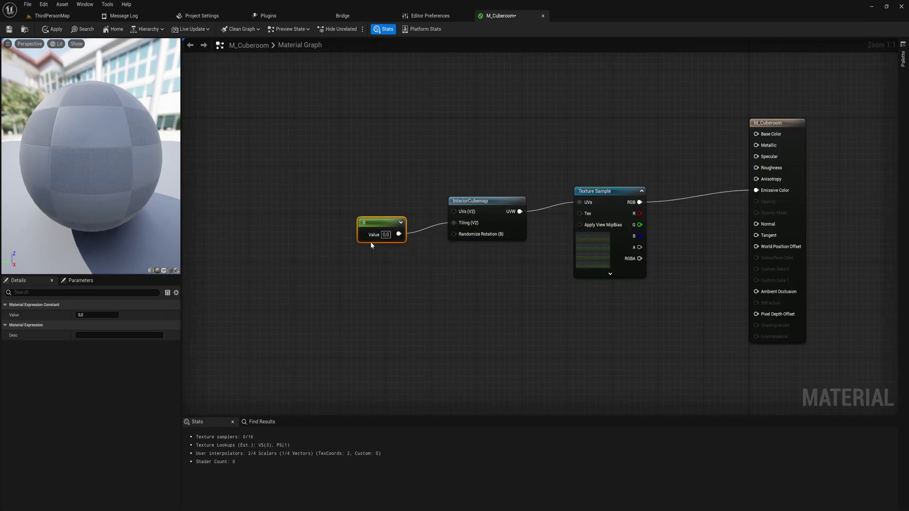
{"action": "left_click", "coordinate": [388, 235]}
{"action": "type", "text": "1"}
{"action": "key", "text": "Return"}
{"action": "left_click", "coordinate": [417, 279]}
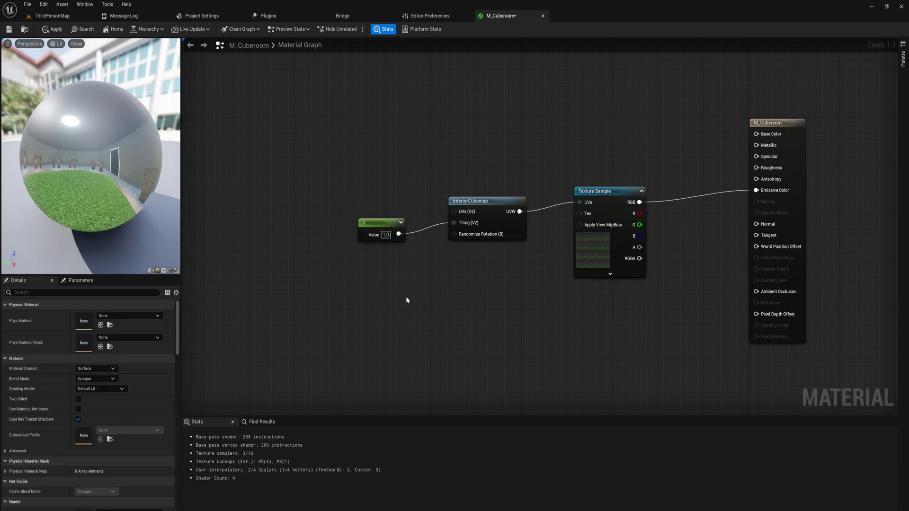
{"action": "left_click", "coordinate": [52, 29]}
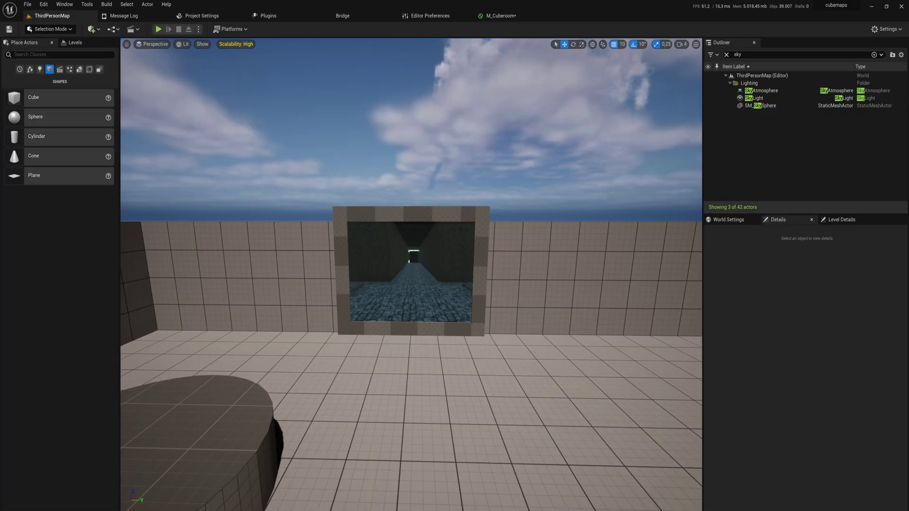
- Place a plane beside the existing fake window in ThirdPersonMap and rotate it 90° about Y so it stands upright
{"action": "right_click_drag", "start_coordinate": [529, 311], "coordinate": [432, 284]}
{"action": "left_click_drag", "start_coordinate": [50, 174], "coordinate": [555, 261]}
{"action": "key", "text": "e"}
{"action": "key", "text": "w"}
{"action": "key", "text": "e"}
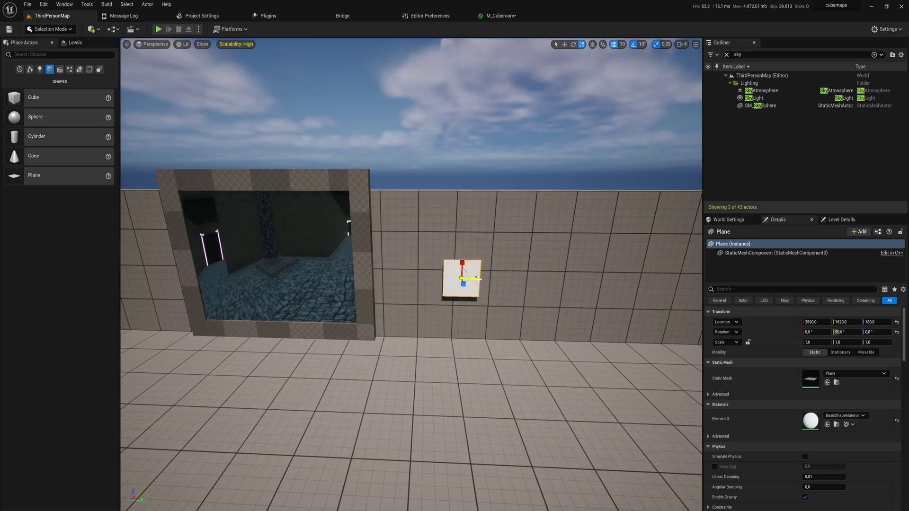
- Scale the plane to 4.0 in X and 3.75 in Y, and move it to 2890, 1660, 220
{"action": "left_click_drag", "start_coordinate": [478, 280], "coordinate": [526, 279]}
{"action": "left_click_drag", "start_coordinate": [462, 263], "coordinate": [463, 219]}
{"action": "key", "text": "w"}
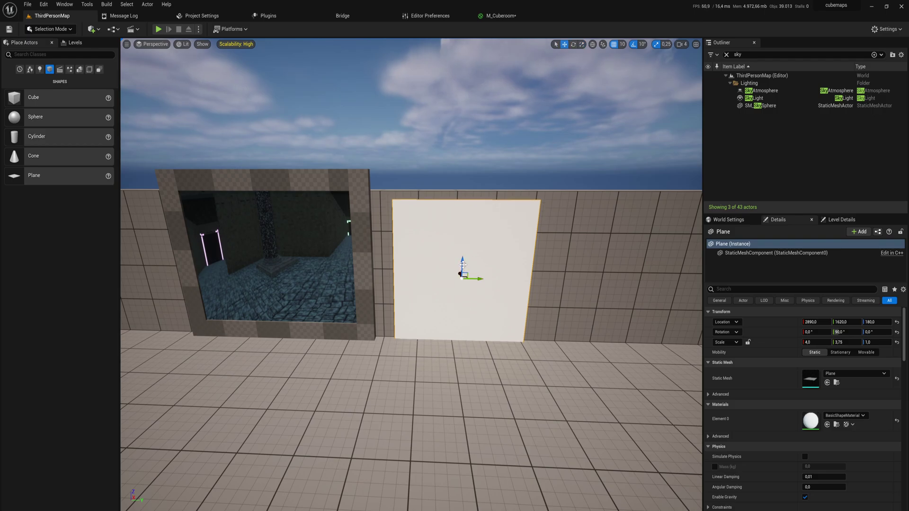
{"action": "left_click_drag", "start_coordinate": [463, 265], "coordinate": [463, 251]}
{"action": "left_click_drag", "start_coordinate": [479, 265], "coordinate": [495, 266]}
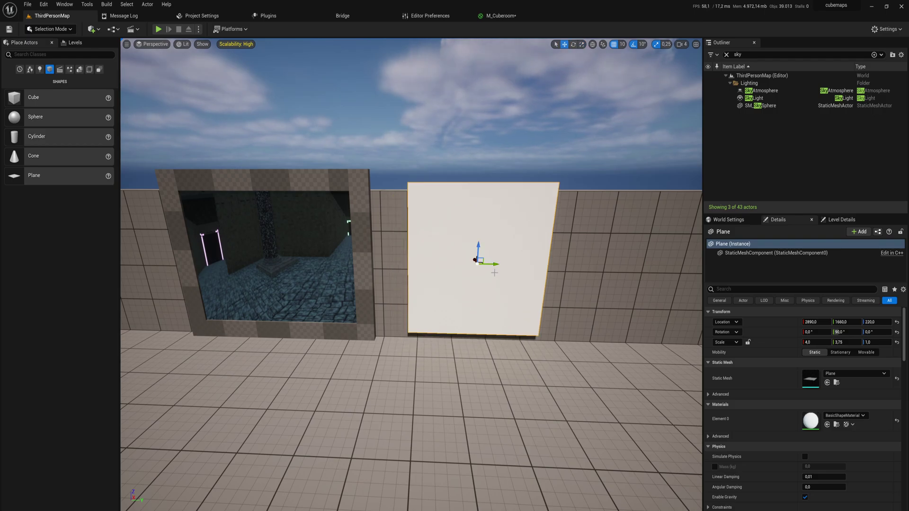
- Assign M_Cuberoom to the plane and set its rotation to 90°, 0°, 90° so the room appears upright
{"action": "key", "text": "ctrl+space"}
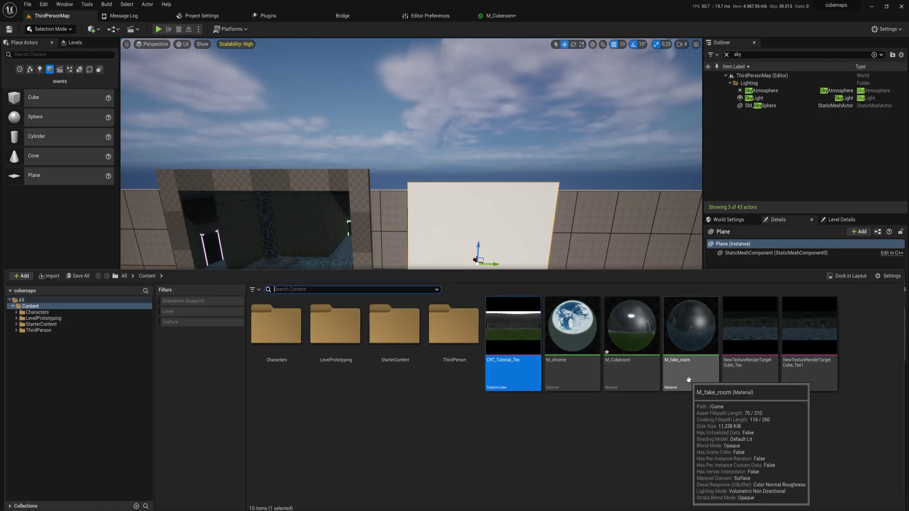
{"action": "left_click_drag", "start_coordinate": [630, 342], "coordinate": [501, 272]}
{"action": "mouse_move", "coordinate": [400, 252]}
{"action": "right_mouse_down"}
{"action": "mouse_move", "coordinate": [464, 308]}
{"action": "mouse_move", "coordinate": [445, 265]}
{"action": "mouse_move", "coordinate": [400, 253]}
{"action": "right_mouse_up"}
{"action": "key", "text": "e"}
{"action": "left_click_drag", "start_coordinate": [400, 252], "coordinate": [416, 263]}
{"action": "key", "text": "w"}
{"action": "mouse_move", "coordinate": [416, 262]}
{"action": "right_mouse_down"}
{"action": "mouse_move", "coordinate": [374, 223]}
{"action": "mouse_move", "coordinate": [388, 225]}
{"action": "mouse_move", "coordinate": [417, 261]}
{"action": "right_mouse_up"}
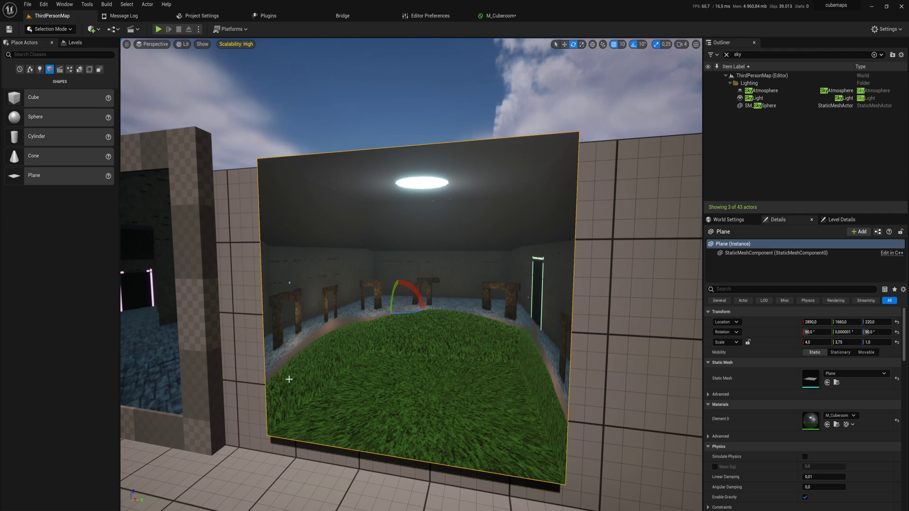
- Examine the parallax of the fake room on the new plane from several viewing angles
{"action": "key", "text": "a"}
{"action": "right_click_drag", "start_coordinate": [417, 350], "coordinate": [462, 335]}
{"action": "key", "text": "d"}
{"action": "key", "text": "s"}
{"action": "key", "text": "a"}
{"action": "key", "text": "d"}
{"action": "right_click_drag", "start_coordinate": [355, 371], "coordinate": [384, 369]}
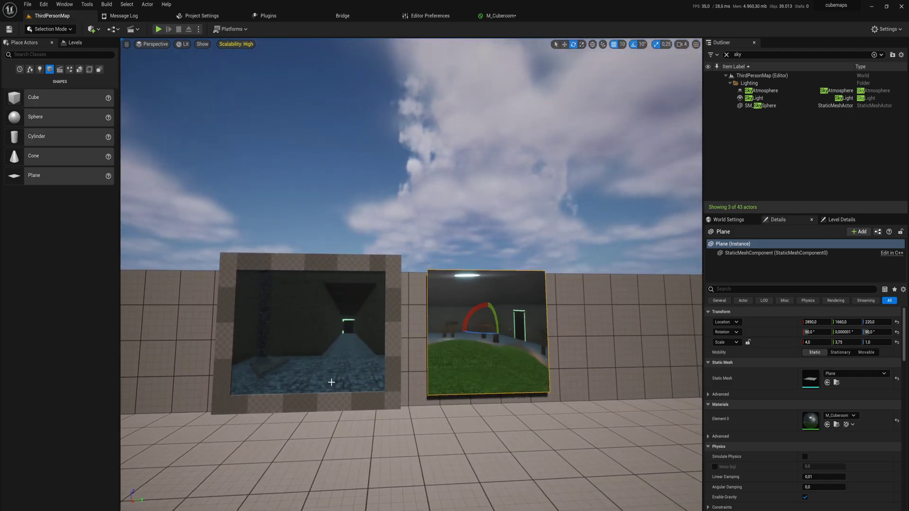
- Duplicate the existing window frame around the new plane and widen the plane to an X scale of 4.75
{"action": "left_click", "coordinate": [383, 369]}
{"action": "key", "text": "w"}
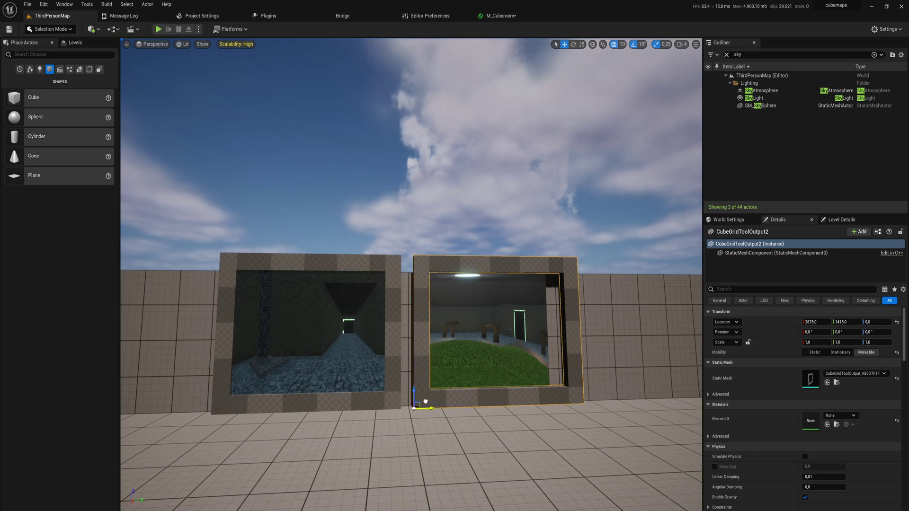
{"action": "left_click", "coordinate": [466, 344]}
{"action": "key", "text": "f"}
{"action": "key", "text": "r"}
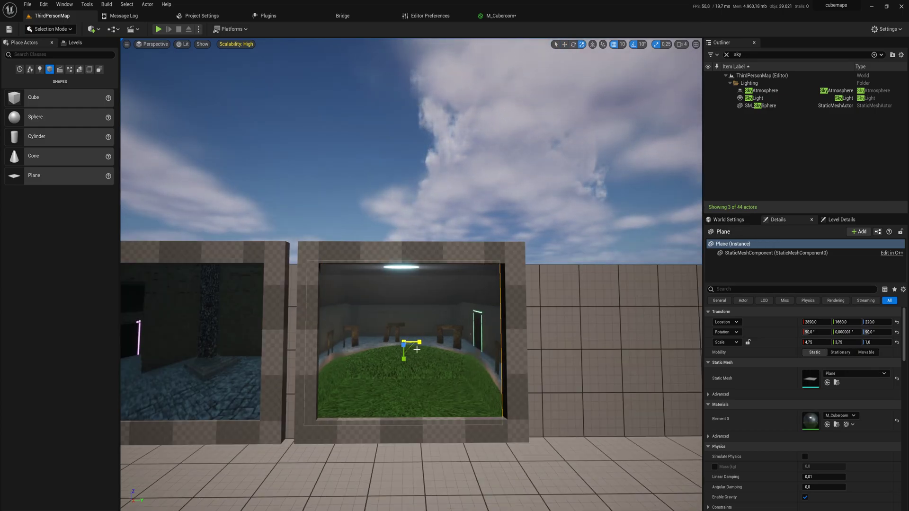
- Examine both framed fake-room windows from different distances and angles across the level
{"action": "left_click", "coordinate": [454, 204]}
{"action": "key", "text": "s"}
{"action": "right_click_drag", "start_coordinate": [454, 205], "coordinate": [519, 205]}
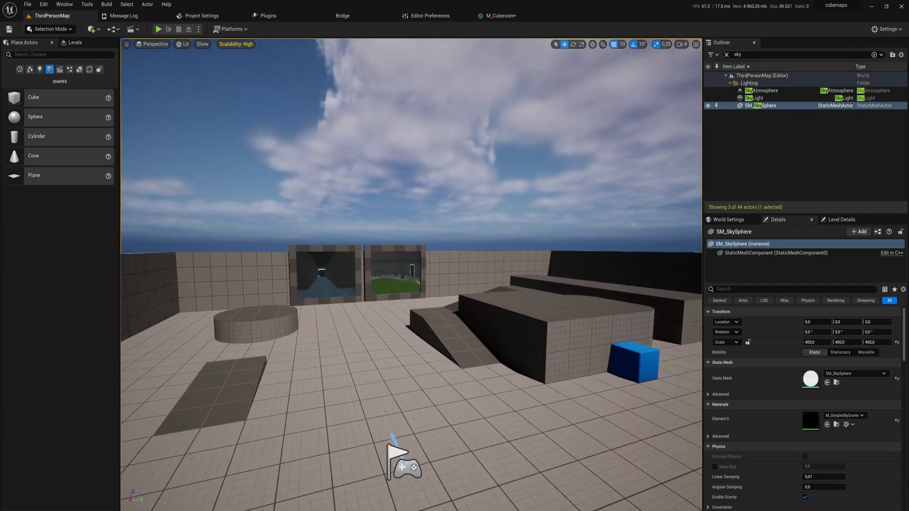
{"action": "key", "text": "d"}
{"action": "right_click_drag", "start_coordinate": [411, 275], "coordinate": [319, 275]}
{"action": "key", "text": "a"}
{"action": "right_click_drag", "start_coordinate": [457, 204], "coordinate": [563, 197]}
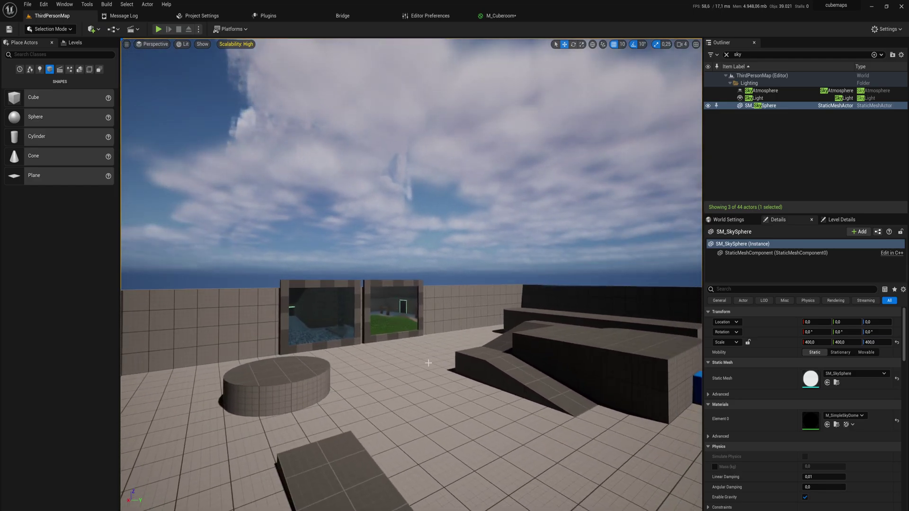
{"action": "key", "text": "w"}
{"action": "mouse_move", "coordinate": [428, 363]}
{"action": "right_mouse_down"}
{"action": "mouse_move", "coordinate": [417, 346]}
{"action": "mouse_move", "coordinate": [416, 360]}
{"action": "mouse_move", "coordinate": [388, 393]}
{"action": "mouse_move", "coordinate": [381, 386]}
{"action": "mouse_move", "coordinate": [430, 367]}
{"action": "mouse_move", "coordinate": [432, 354]}
{"action": "right_mouse_up"}
{"action": "key", "text": "d"}
{"action": "key", "text": "w"}
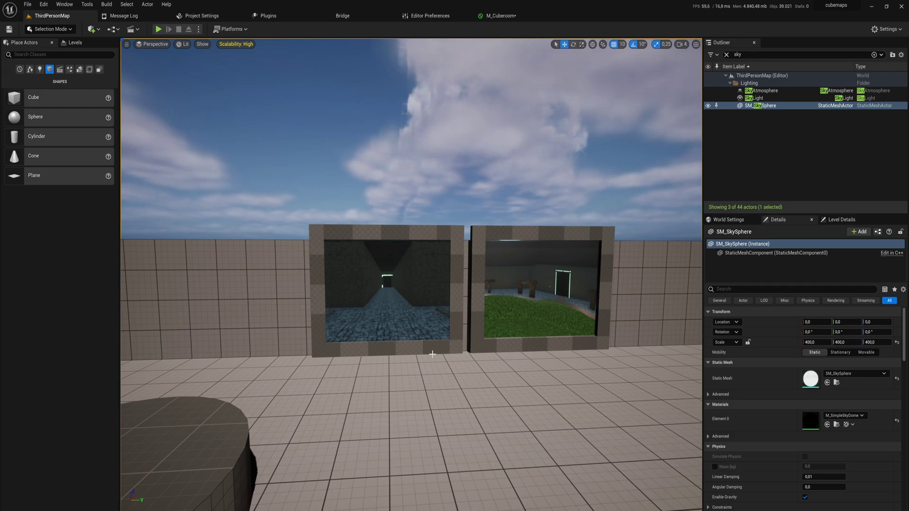
{"action": "mouse_move", "coordinate": [463, 335]}
{"action": "right_mouse_down"}
{"action": "mouse_move", "coordinate": [507, 339]}
{"action": "mouse_move", "coordinate": [466, 332]}
{"action": "right_mouse_up"}
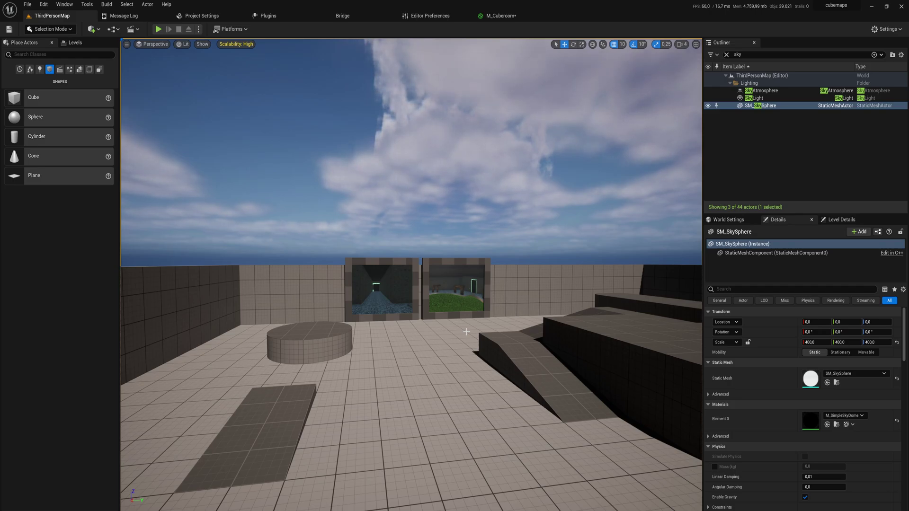
{"action": "mouse_move", "coordinate": [467, 332]}
{"action": "right_mouse_down"}
{"action": "mouse_move", "coordinate": [514, 332]}
{"action": "mouse_move", "coordinate": [438, 332]}
{"action": "mouse_move", "coordinate": [445, 334]}
{"action": "mouse_move", "coordinate": [381, 348]}
{"action": "mouse_move", "coordinate": [474, 315]}
{"action": "right_mouse_up"}
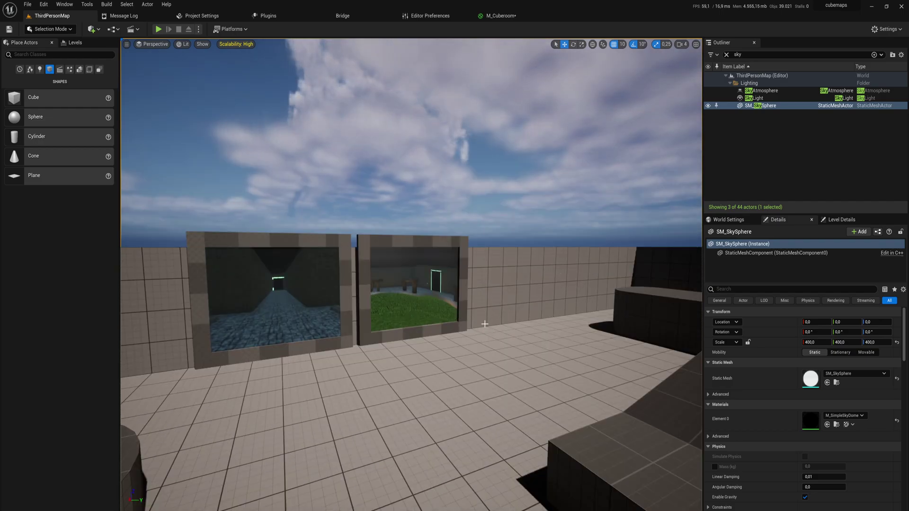
{"action": "mouse_move", "coordinate": [485, 324]}
{"action": "right_mouse_down"}
{"action": "mouse_move", "coordinate": [483, 340]}
{"action": "mouse_move", "coordinate": [489, 320]}
{"action": "right_mouse_up"}
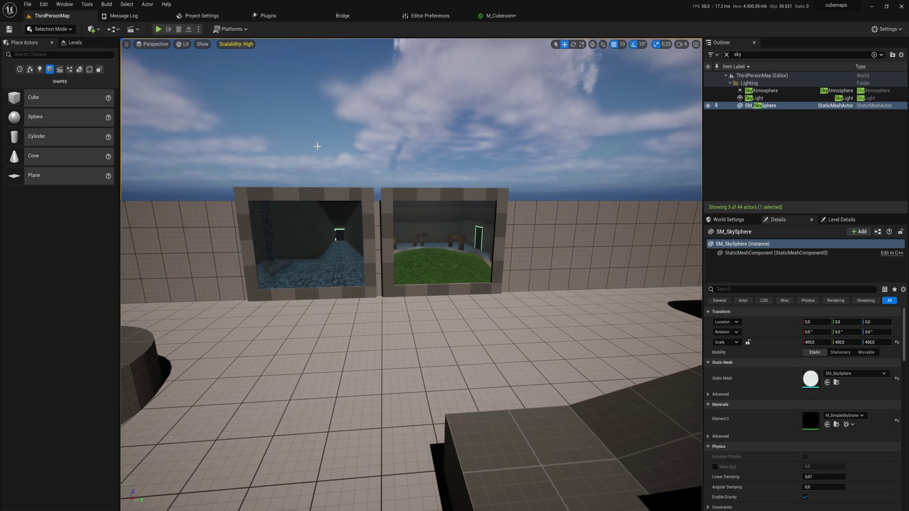
{"action": "right_click_drag", "start_coordinate": [293, 109], "coordinate": [284, 119]}
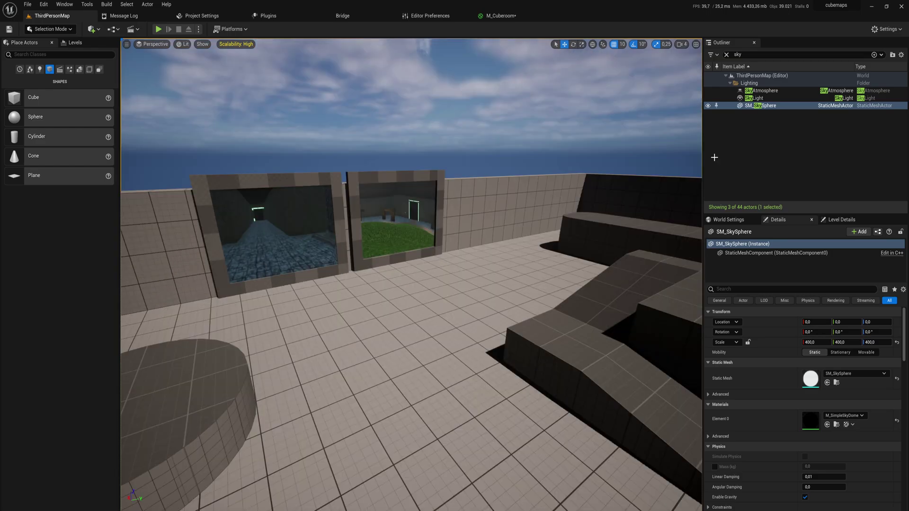
- Try Real Time Capture on the SkyLight and check its effect on the level's lighting
{"action": "left_click", "coordinate": [776, 99]}
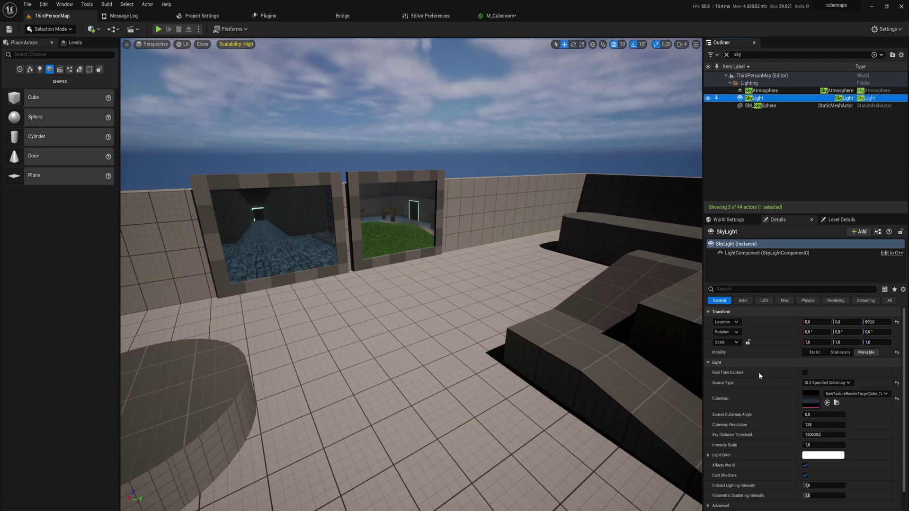
{"action": "left_click", "coordinate": [805, 373]}
{"action": "right_click_drag", "start_coordinate": [559, 233], "coordinate": [284, 199]}
{"action": "right_click_drag", "start_coordinate": [511, 265], "coordinate": [509, 308]}
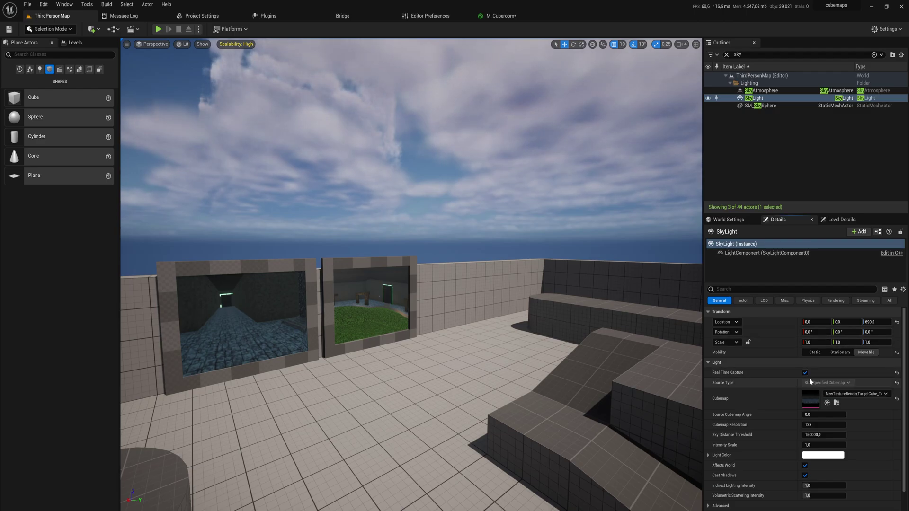
{"action": "left_click", "coordinate": [805, 373]}
- Try CRT_Tutorial_Tex as the SkyLight's cubemap with source type SLS Specified Cubemap, and inspect the level's lighting
{"action": "left_click", "coordinate": [826, 383]}
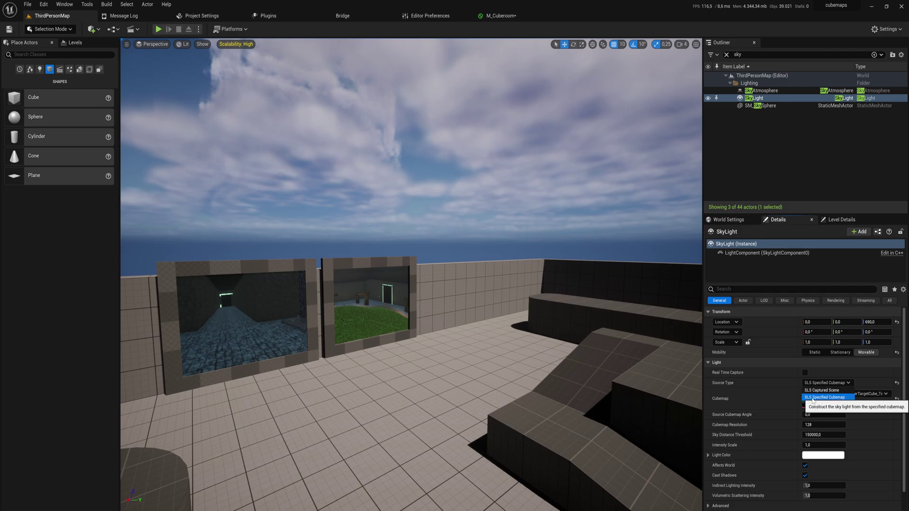
{"action": "left_click", "coordinate": [813, 399]}
{"action": "right_click_drag", "start_coordinate": [602, 410], "coordinate": [597, 415]}
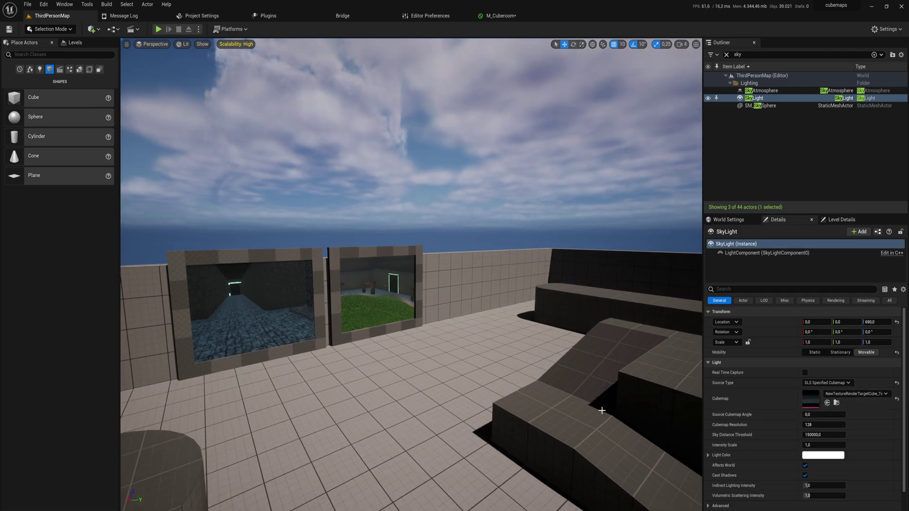
{"action": "key", "text": "ctrl+space"}
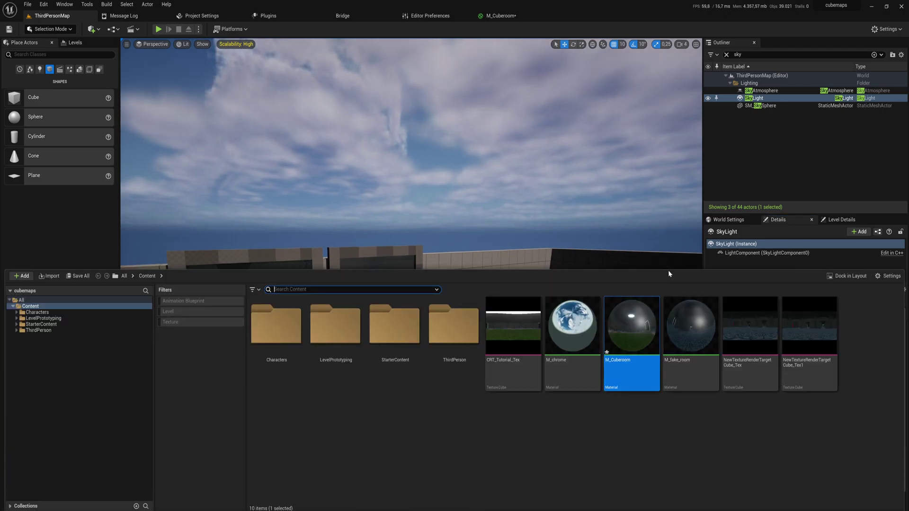
{"action": "left_click_drag", "start_coordinate": [668, 269], "coordinate": [687, 390]}
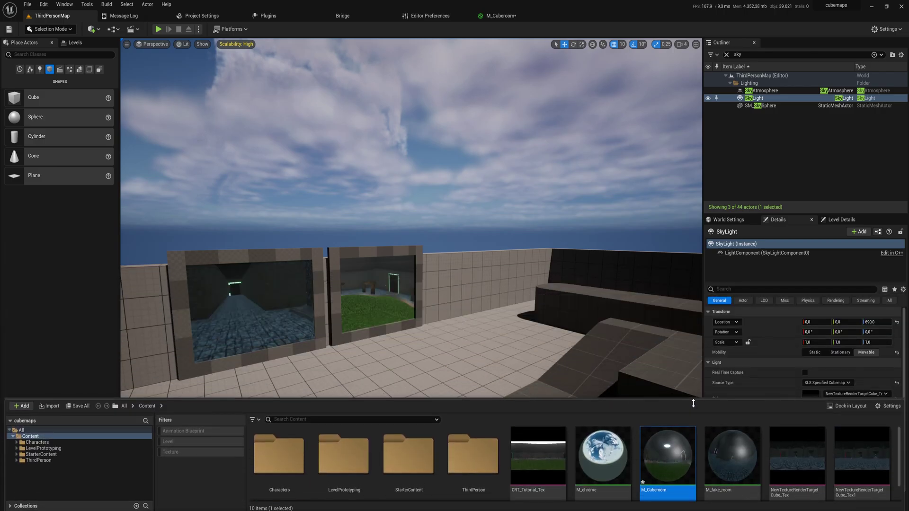
{"action": "left_click_drag", "start_coordinate": [538, 443], "coordinate": [848, 394]}
{"action": "right_click_drag", "start_coordinate": [411, 274], "coordinate": [634, 274]}
{"action": "right_click_drag", "start_coordinate": [568, 279], "coordinate": [389, 204]}
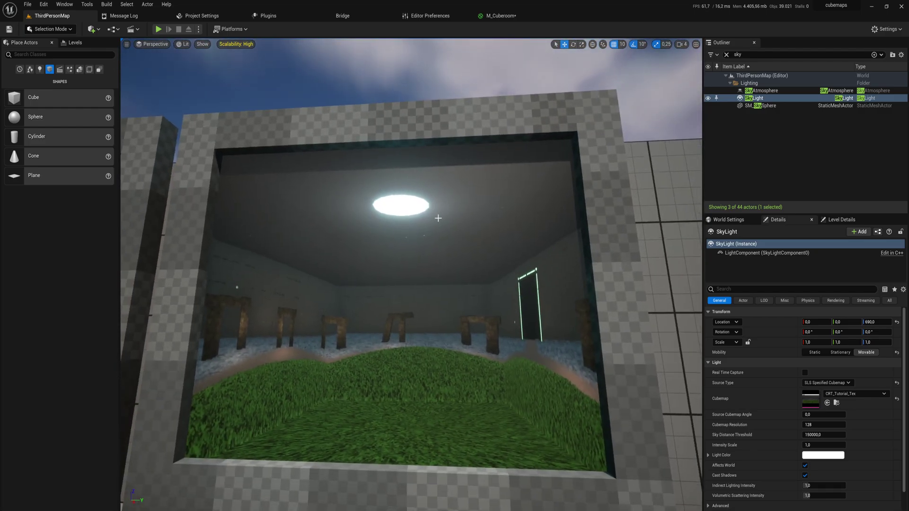
{"action": "right_click_drag", "start_coordinate": [455, 209], "coordinate": [493, 180]}
{"action": "right_click_drag", "start_coordinate": [379, 388], "coordinate": [381, 379]}
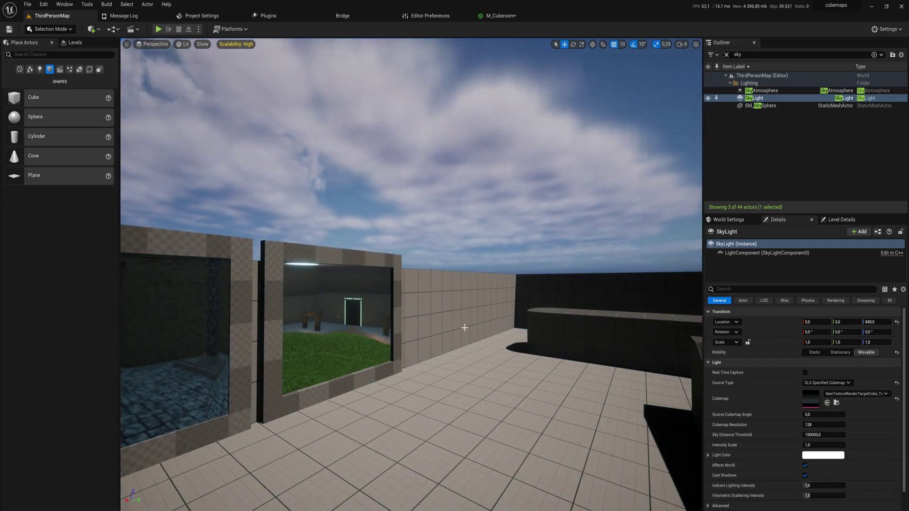
{"action": "right_click_drag", "start_coordinate": [455, 285], "coordinate": [462, 318]}
{"action": "key", "text": "ctrl+space"}
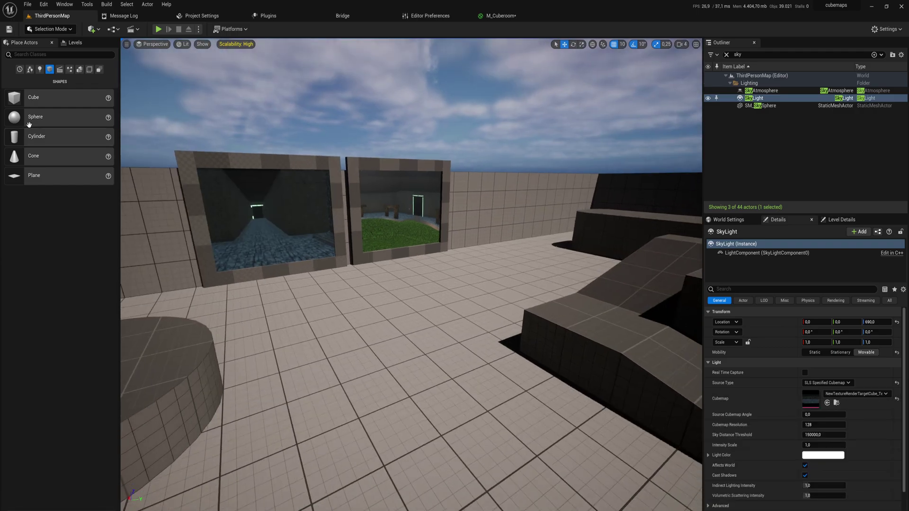
- Place a sphere on the floor before the framed windows at about X 2270, Y 1620, Z 90, and apply the M_chrome material
{"action": "left_click_drag", "start_coordinate": [35, 116], "coordinate": [479, 297]}
{"action": "key", "text": "ctrl+space"}
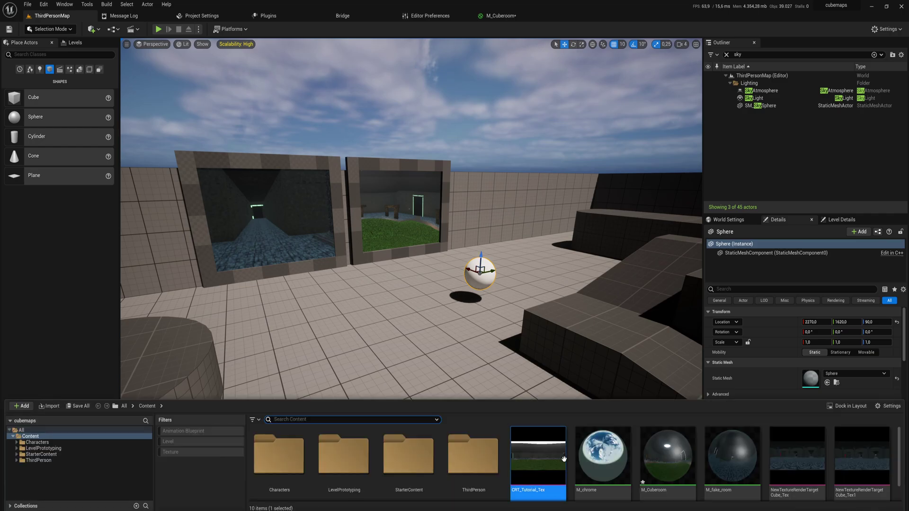
{"action": "left_click_drag", "start_coordinate": [617, 469], "coordinate": [476, 273]}
- Examine the reflections on the chrome sphere up close and from several angles to compare them with the surrounding level and sky
{"action": "key", "text": "w"}
{"action": "right_click_drag", "start_coordinate": [477, 273], "coordinate": [500, 276]}
{"action": "key", "text": "w"}
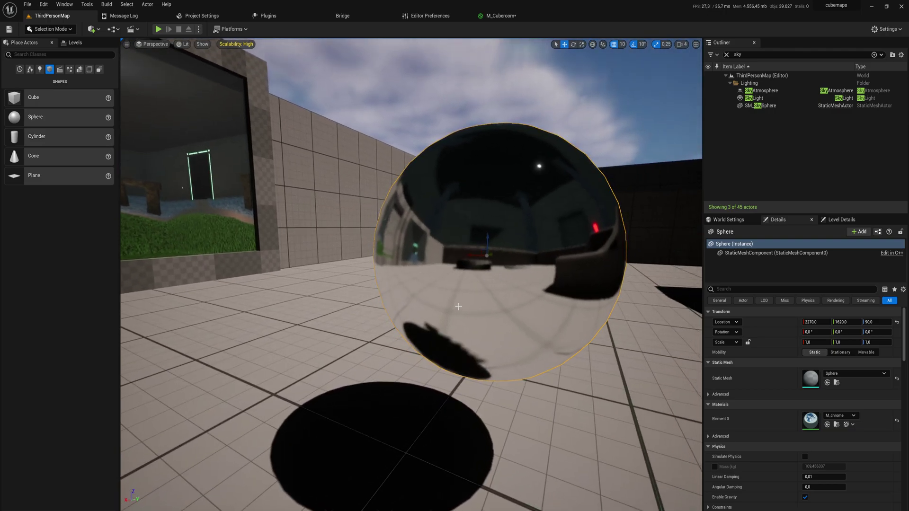
{"action": "left_click_drag", "start_coordinate": [458, 306], "coordinate": [471, 307]}
{"action": "left_click_drag", "start_coordinate": [622, 352], "coordinate": [586, 307]}
{"action": "key", "text": "f"}
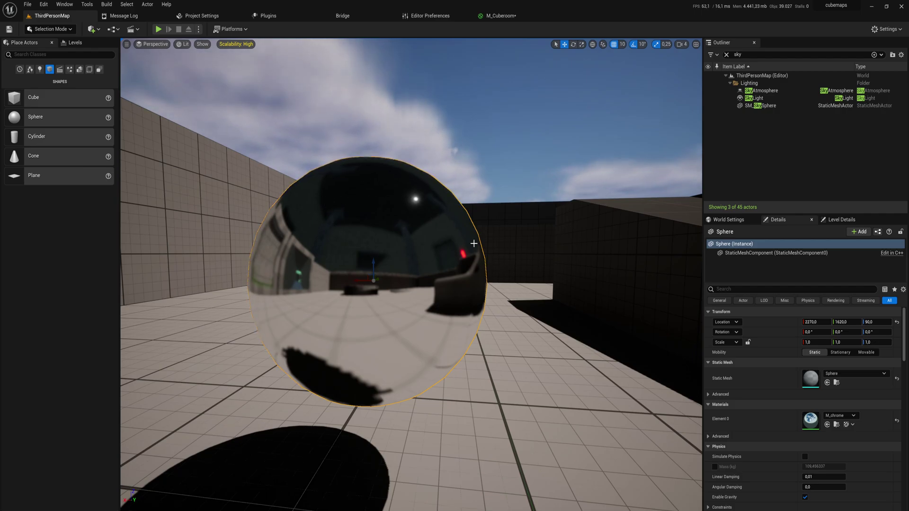
{"action": "right_click_drag", "start_coordinate": [326, 203], "coordinate": [312, 189]}
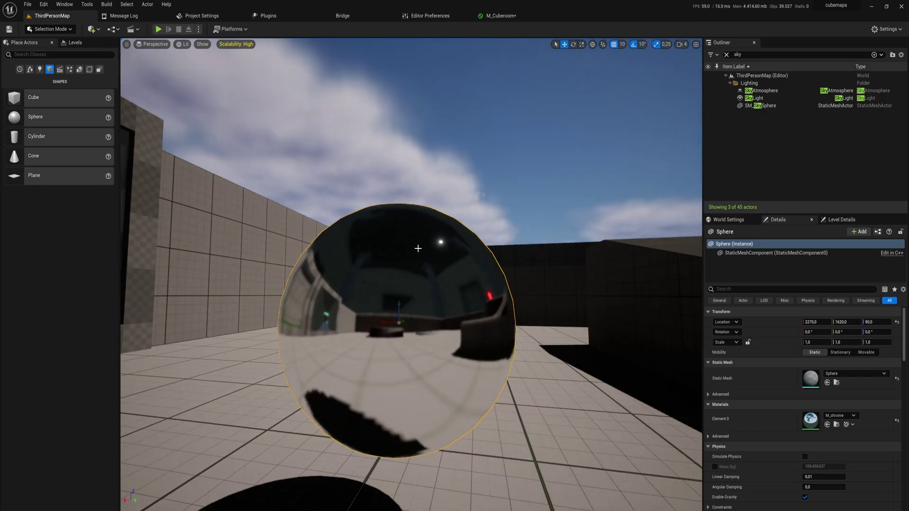
{"action": "right_click_drag", "start_coordinate": [412, 282], "coordinate": [696, 244]}
{"action": "key", "text": "f"}
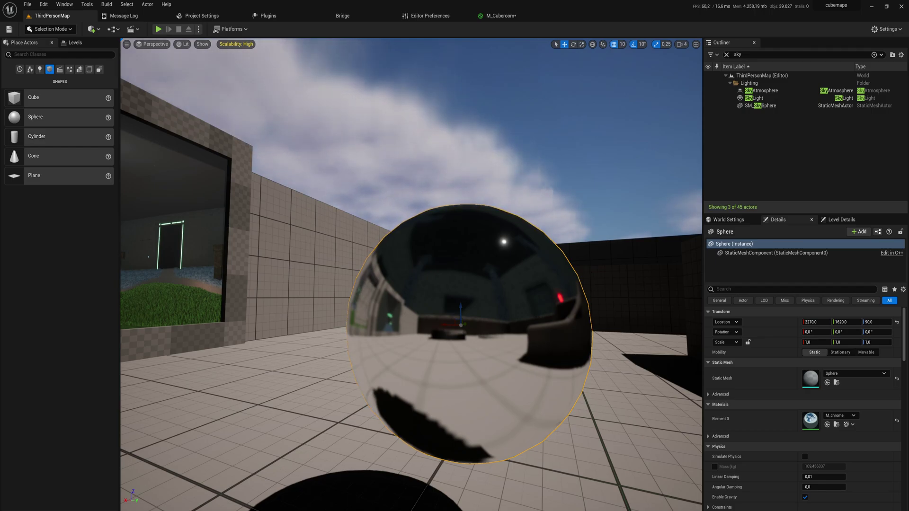
{"action": "key", "text": "s"}
{"action": "key", "text": "d"}
{"action": "right_click_drag", "start_coordinate": [588, 273], "coordinate": [559, 274]}
{"action": "key", "text": "a"}
{"action": "key", "text": "s"}
{"action": "key", "text": "a"}
{"action": "key", "text": "w"}
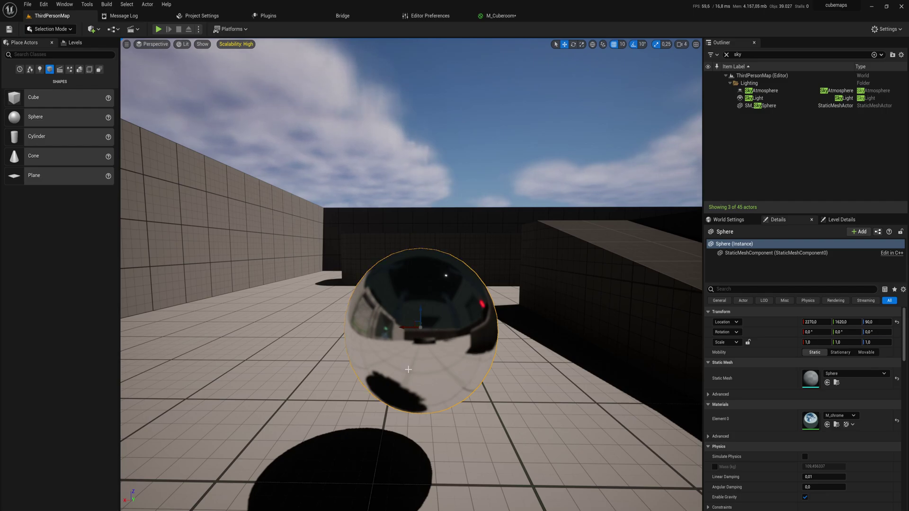
{"action": "mouse_move", "coordinate": [521, 345]}
{"action": "right_mouse_down"}
{"action": "mouse_move", "coordinate": [488, 344]}
{"action": "mouse_move", "coordinate": [522, 344]}
{"action": "right_mouse_up"}
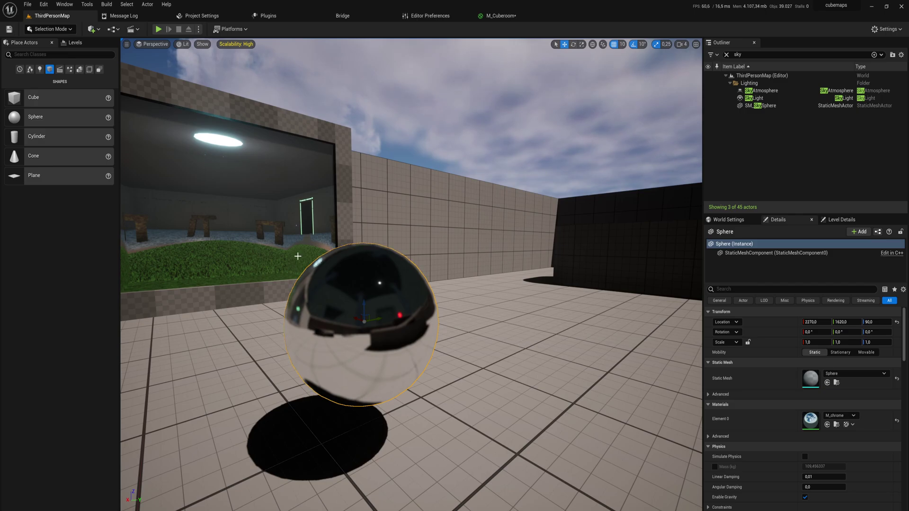
- Delete the chrome sphere from the level
{"action": "mouse_move", "coordinate": [443, 291]}
{"action": "right_mouse_down"}
{"action": "mouse_move", "coordinate": [412, 284]}
{"action": "mouse_move", "coordinate": [450, 296]}
{"action": "mouse_move", "coordinate": [370, 290]}
{"action": "mouse_move", "coordinate": [442, 278]}
{"action": "right_mouse_up"}
{"action": "key", "text": "Delete"}
{"action": "right_click_drag", "start_coordinate": [343, 382], "coordinate": [360, 292]}
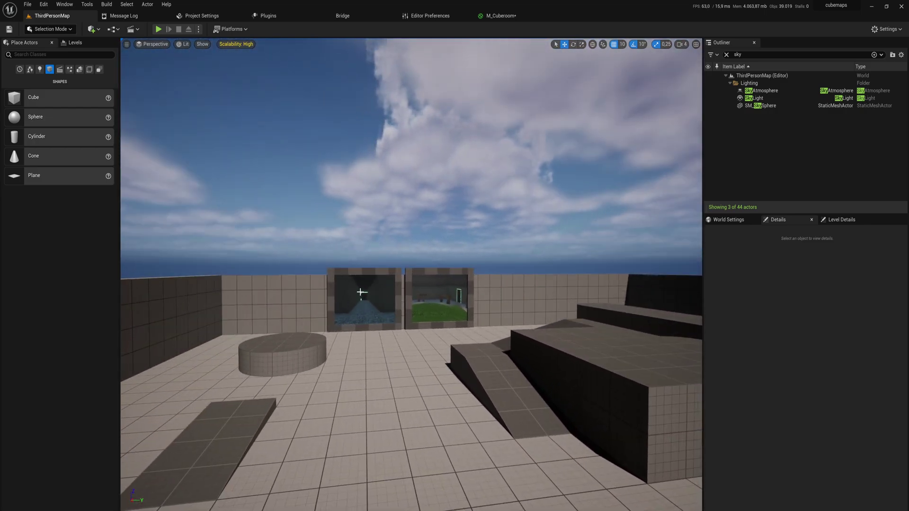